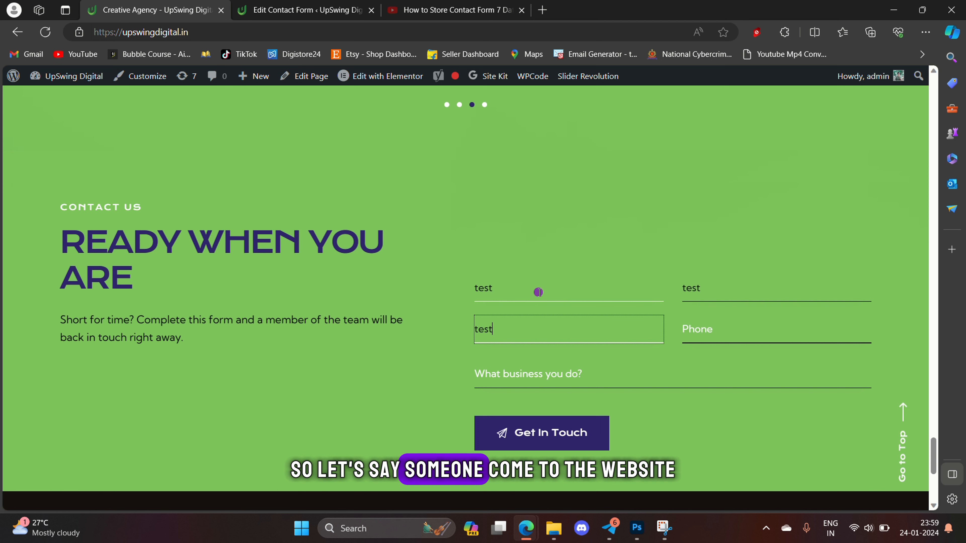
- Fill the contact form with a test e-mail, phone 987654321 and business question 'test', then submit it
text(st.com)
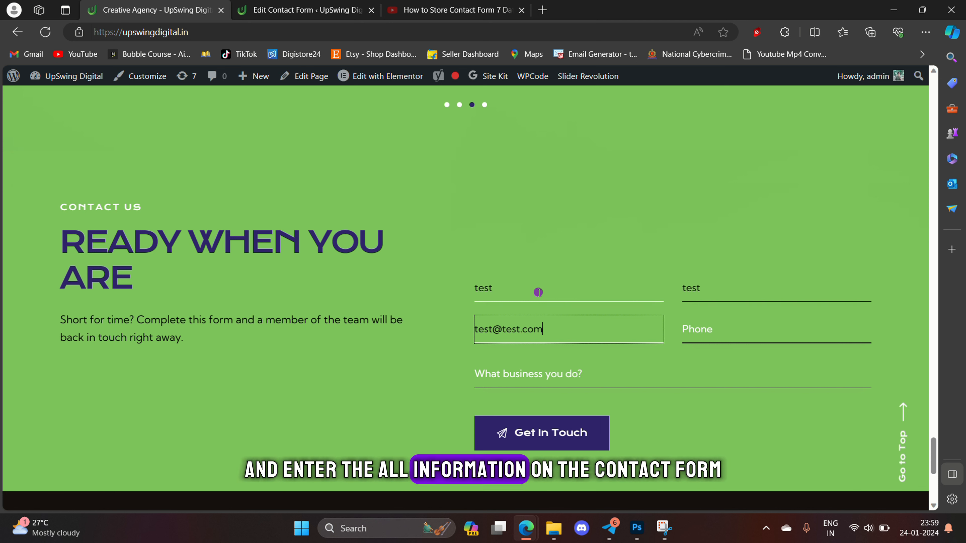
key(Tab)
text(9)
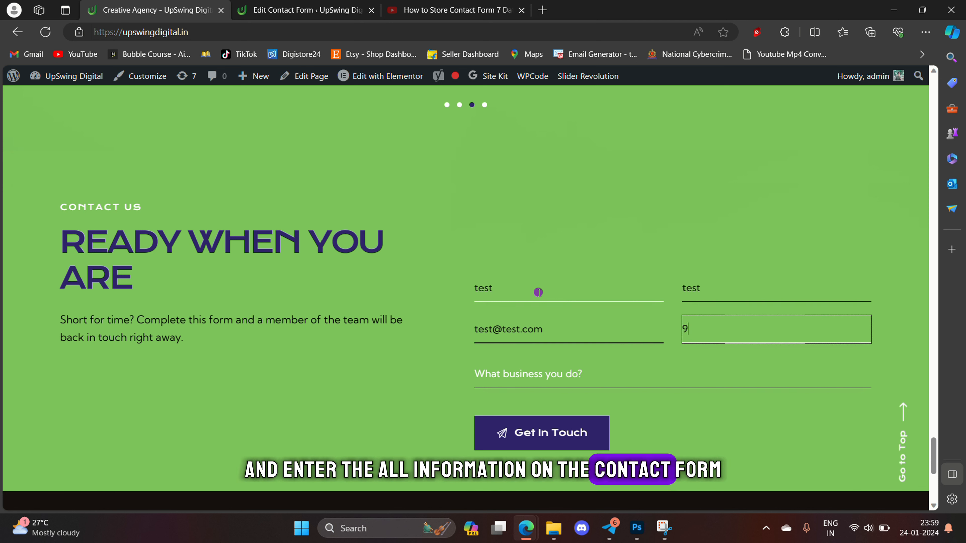
text(87654321)
key(Tab)
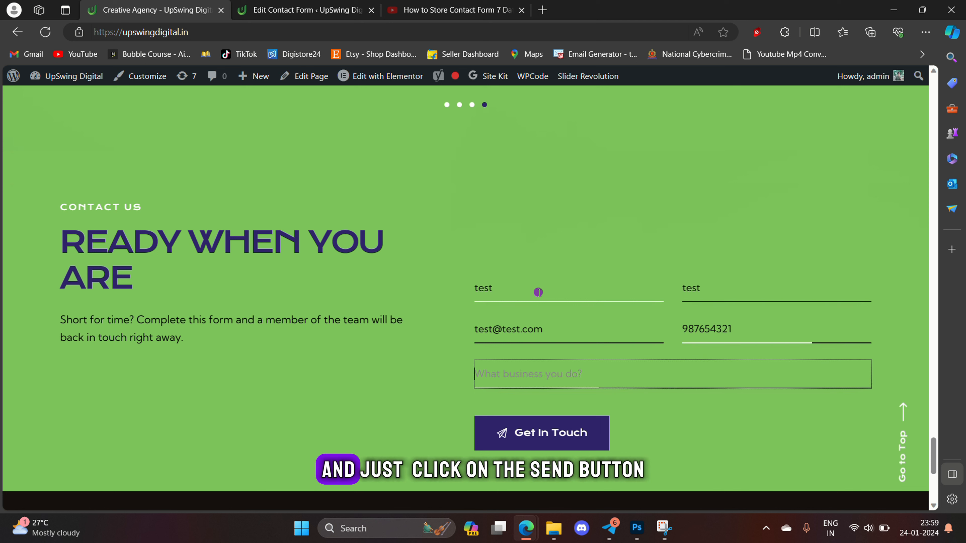
text(test)
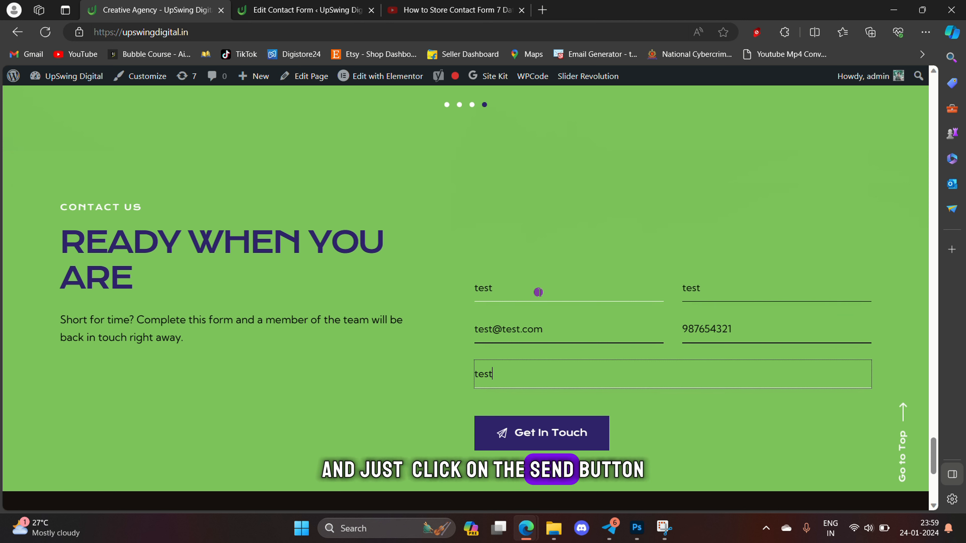
click(558, 432)
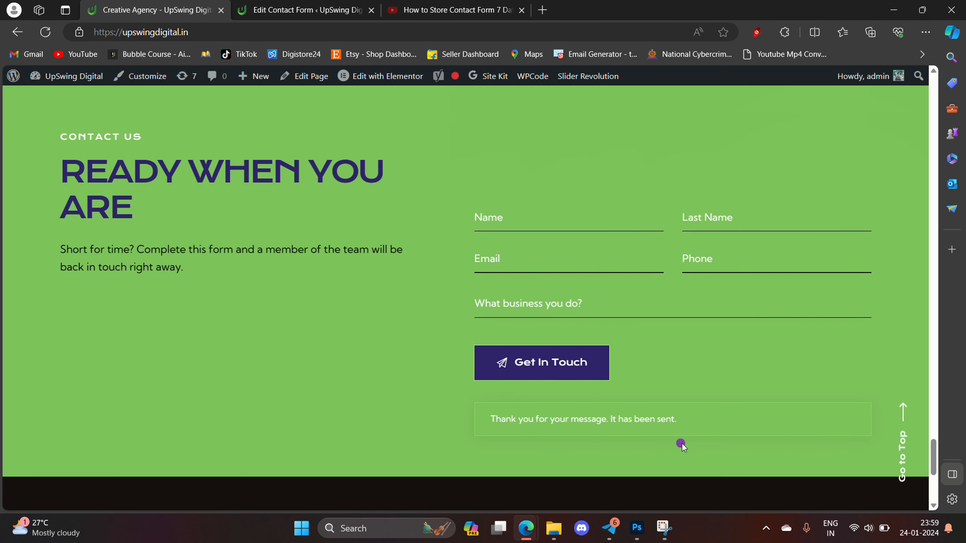
- Check that the test submission arrived as a new row in the Webiste Lead sheet
mouse_move(527, 528)
click(591, 470)
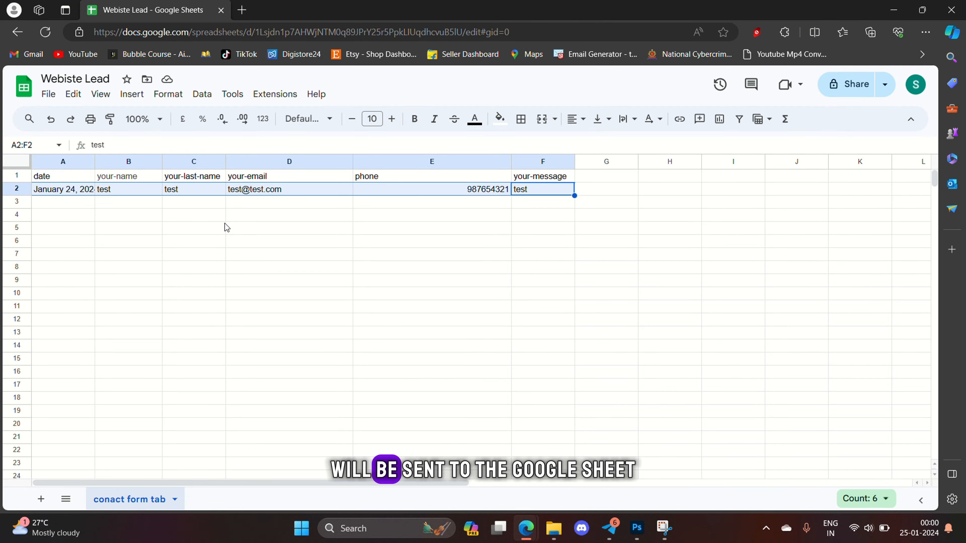
key(ctrl+c)
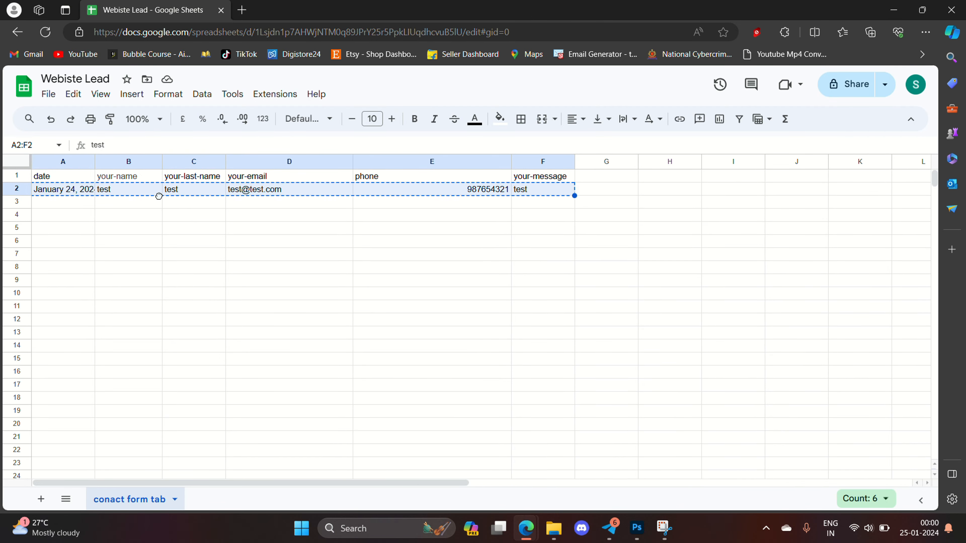
click(79, 204)
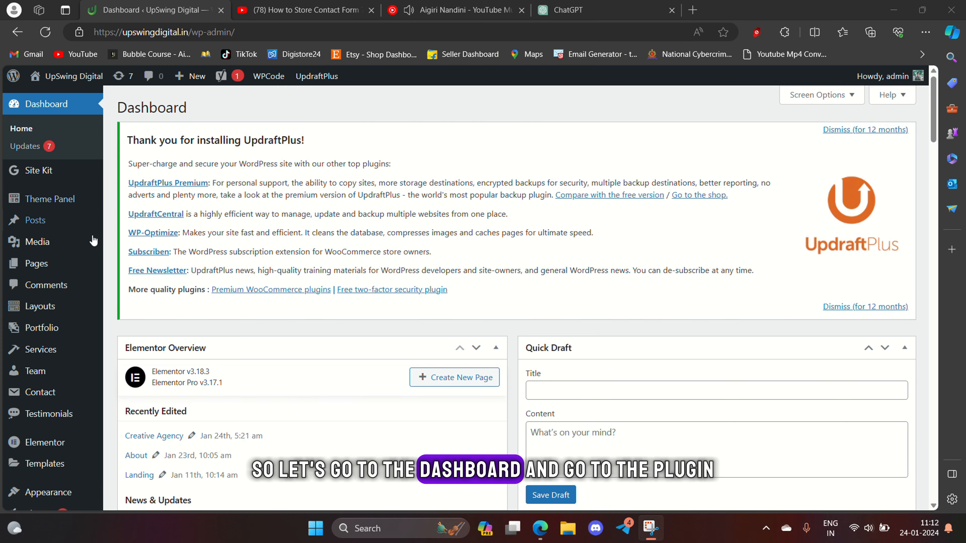
- Search the plugin directory for 'cf7', then install and activate CF7 Google Sheets Connector
scroll(50, 241, down, 5)
mouse_move(50, 240)
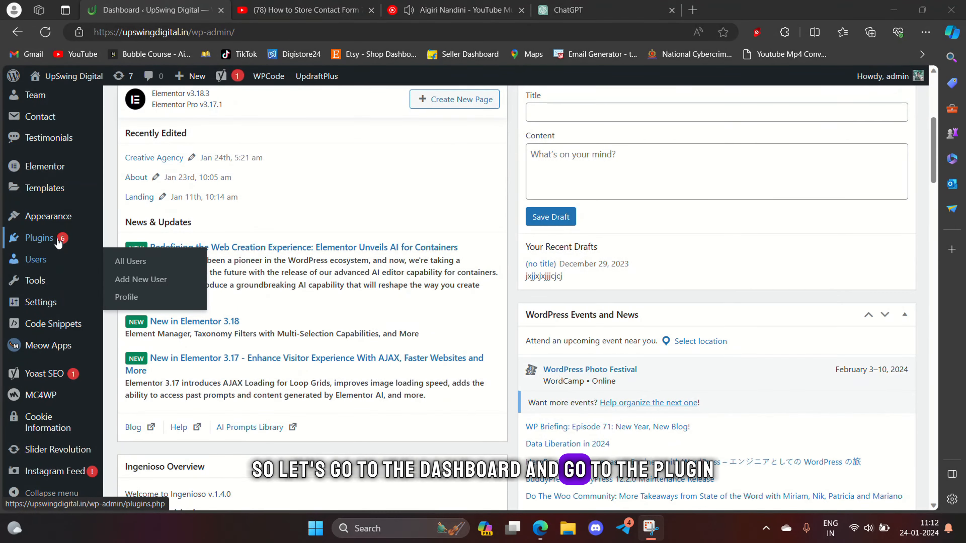
click(140, 243)
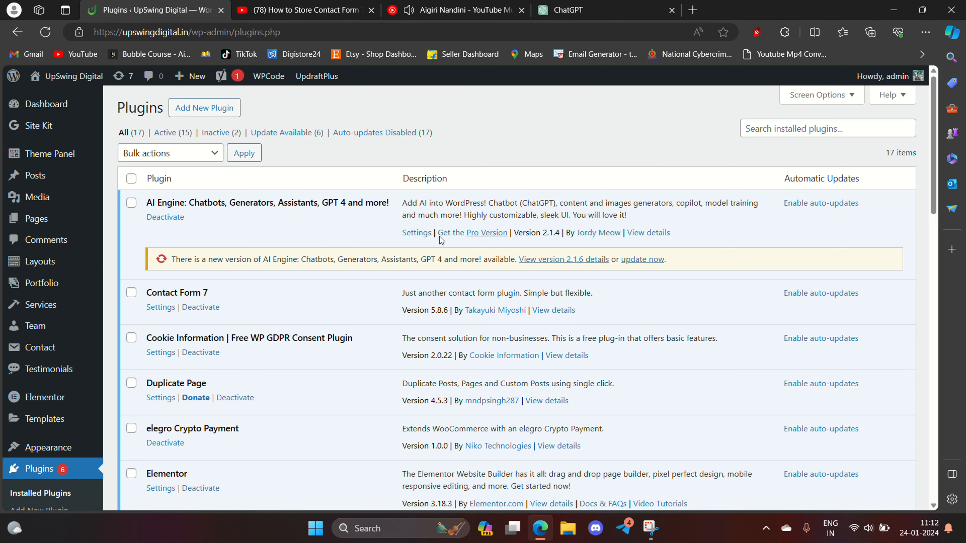
click(205, 107)
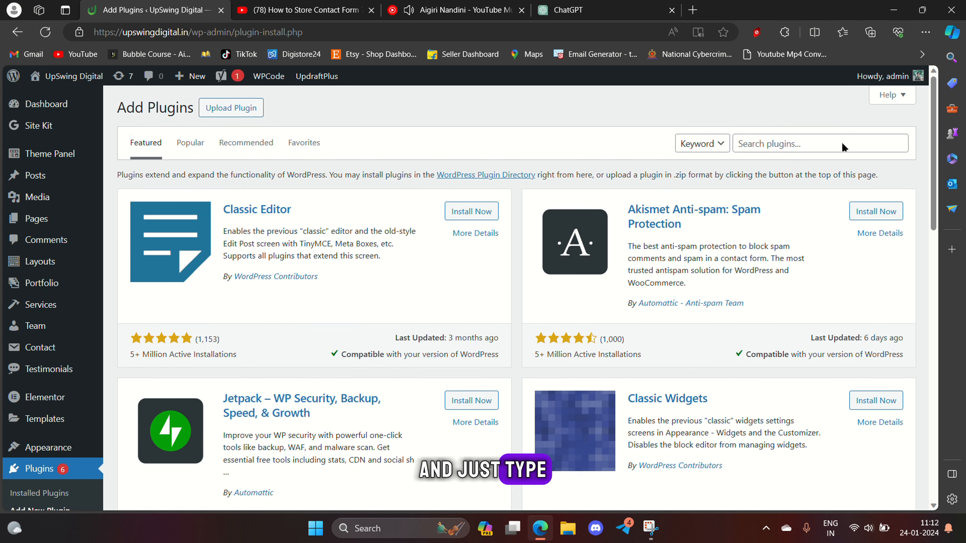
click(843, 144)
text(c)
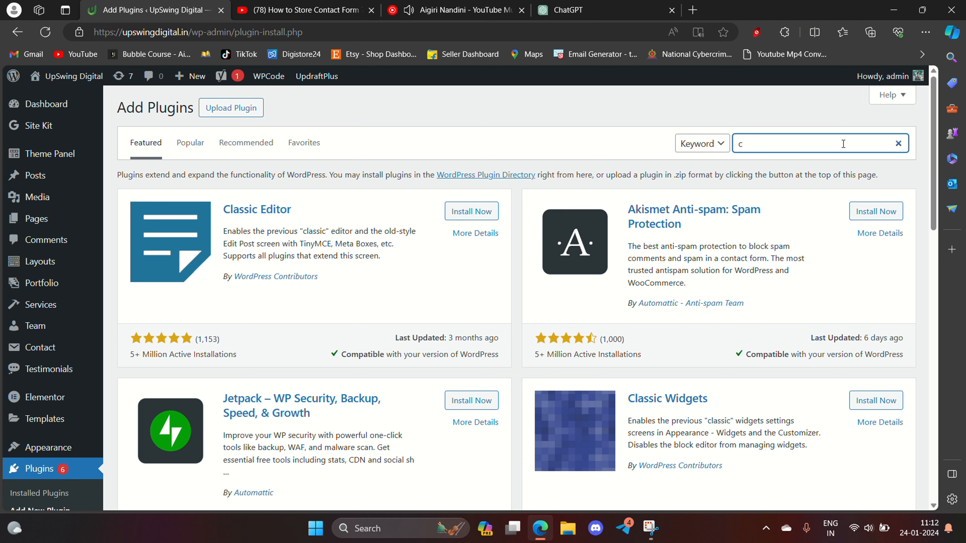
text(f7)
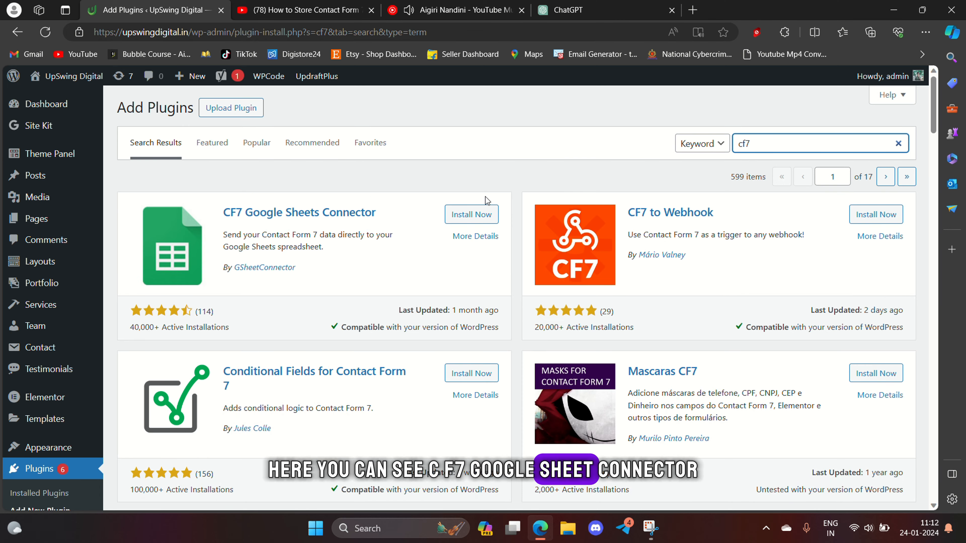
click(467, 214)
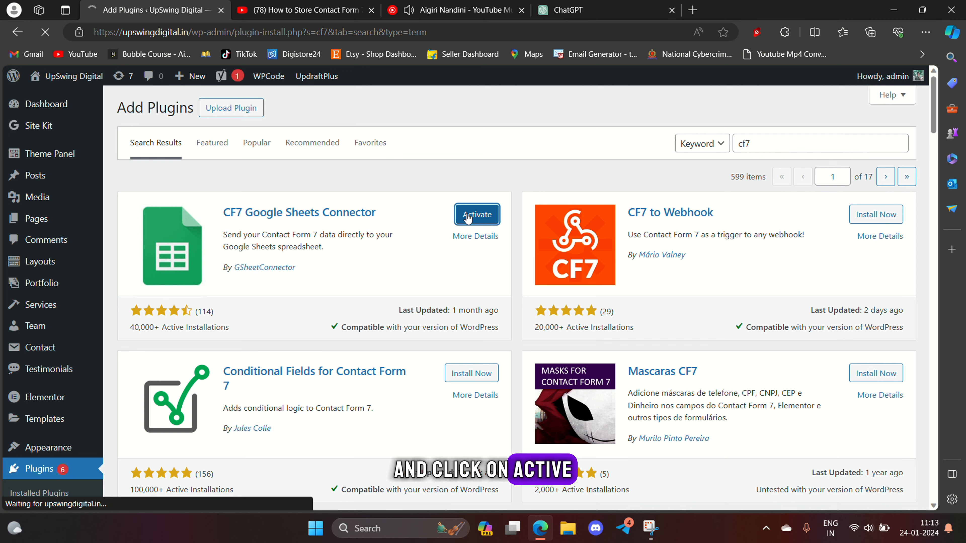
click(468, 216)
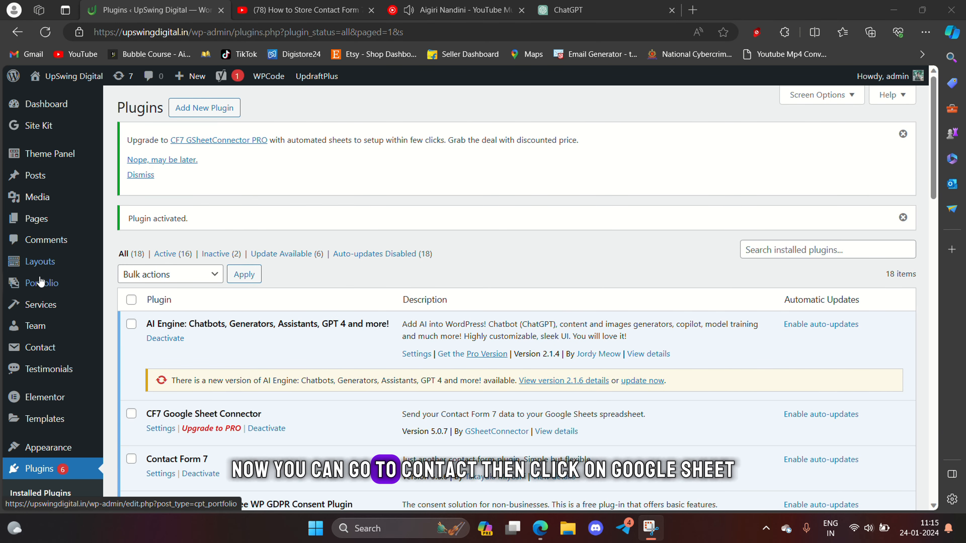
- On the Contact > Google Sheets integration page, start the Sign in with Google authorization
mouse_move(45, 351)
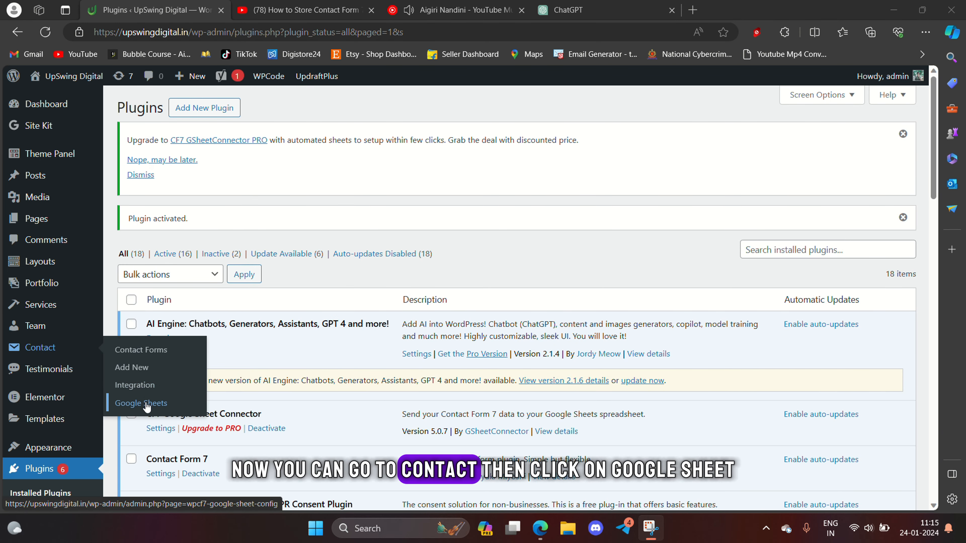
click(155, 411)
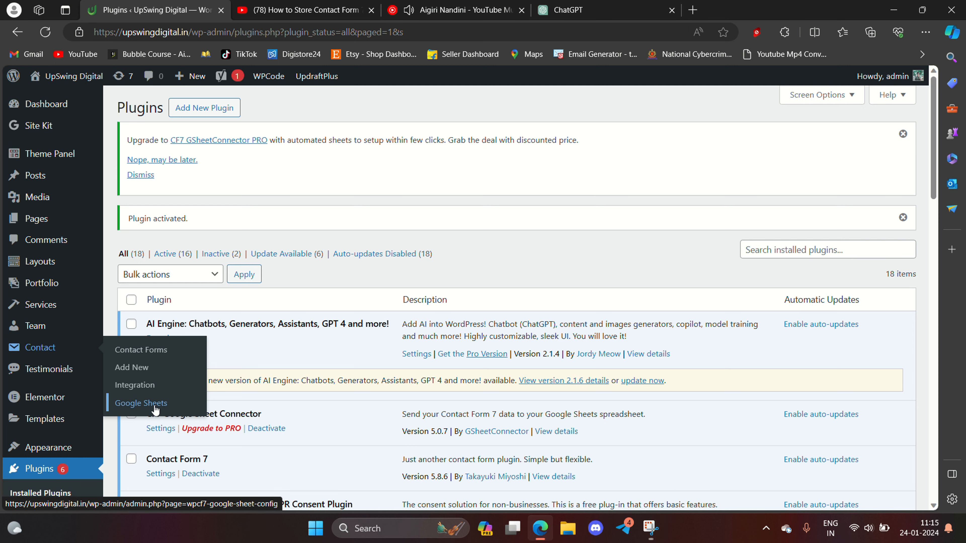
scroll(362, 348, down, 3)
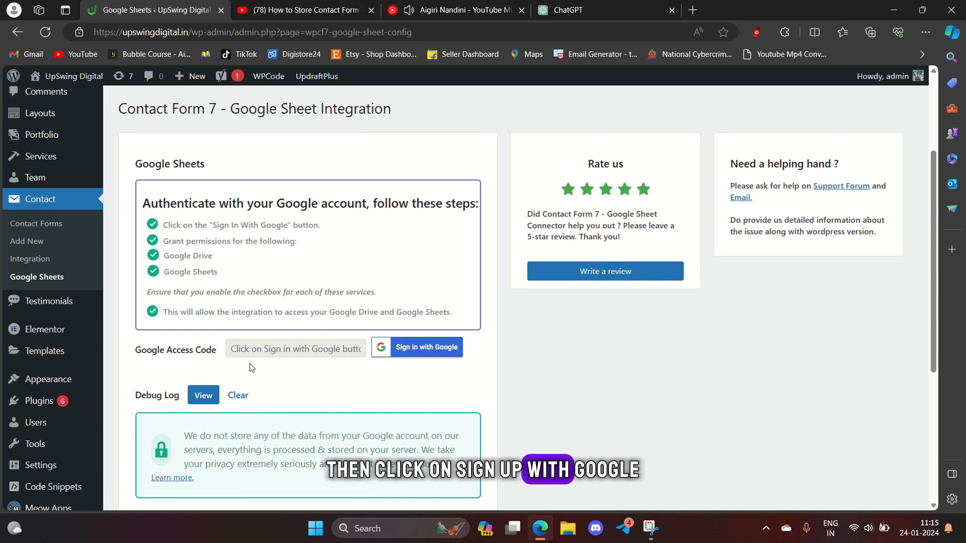
scroll(303, 336, down, 2)
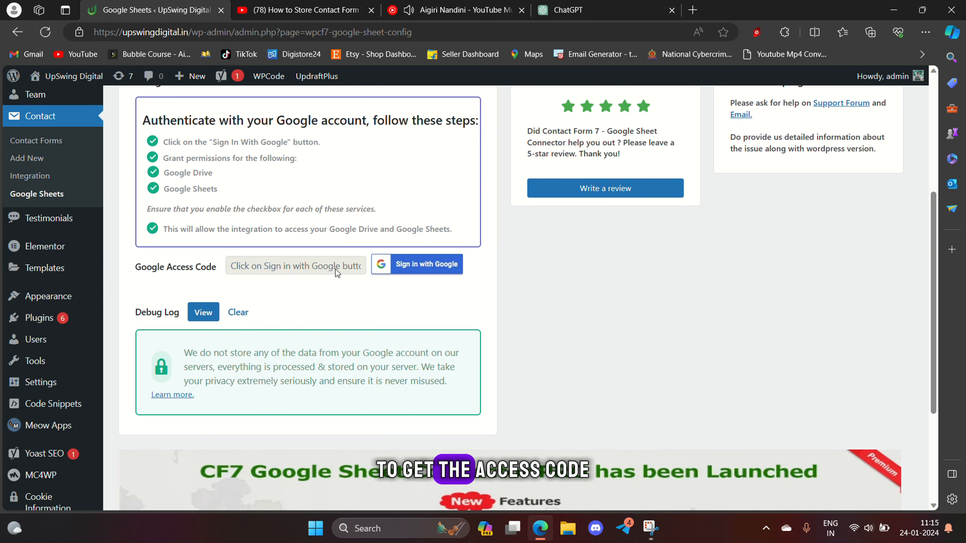
scroll(422, 267, up, 1)
scroll(419, 265, up, 1)
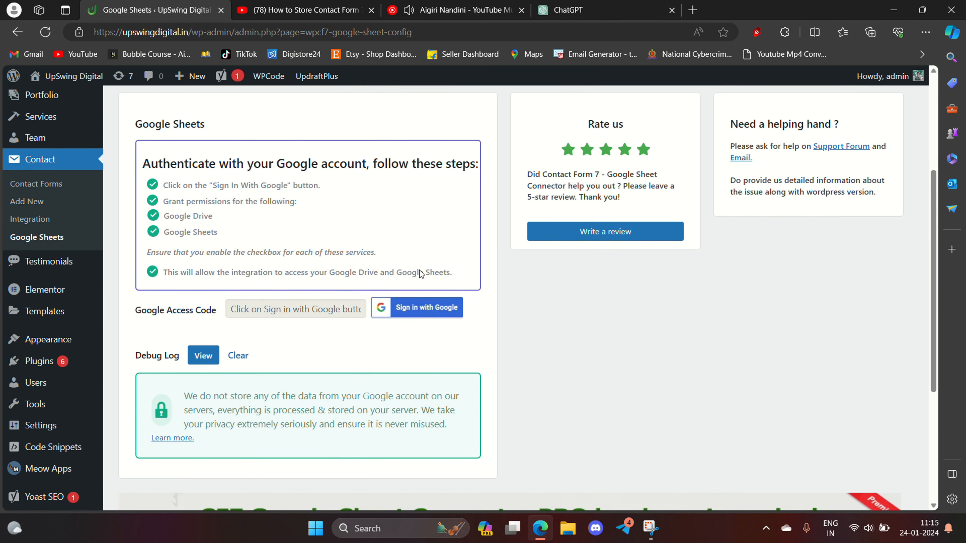
click(424, 309)
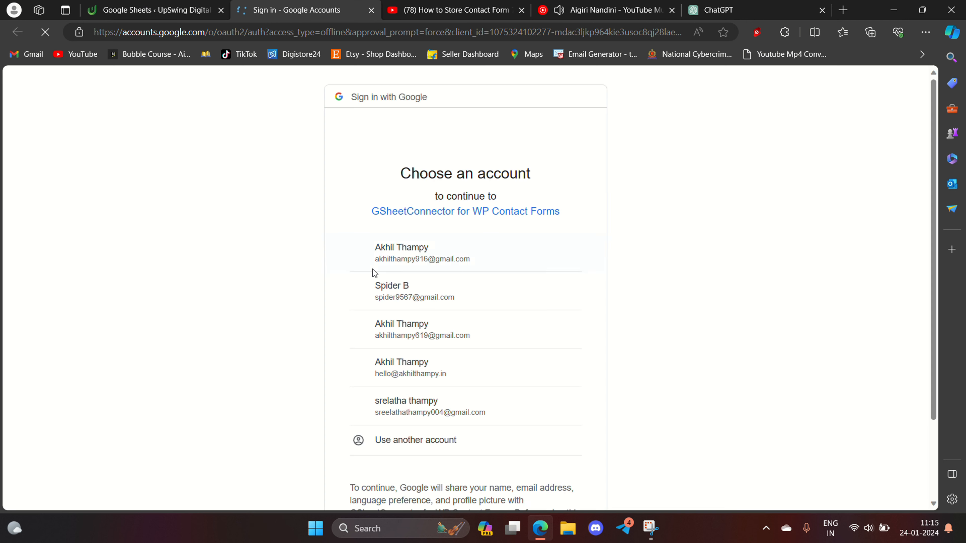
- Choose the Google account, allow both Drive and Sheets access, and continue
click(457, 293)
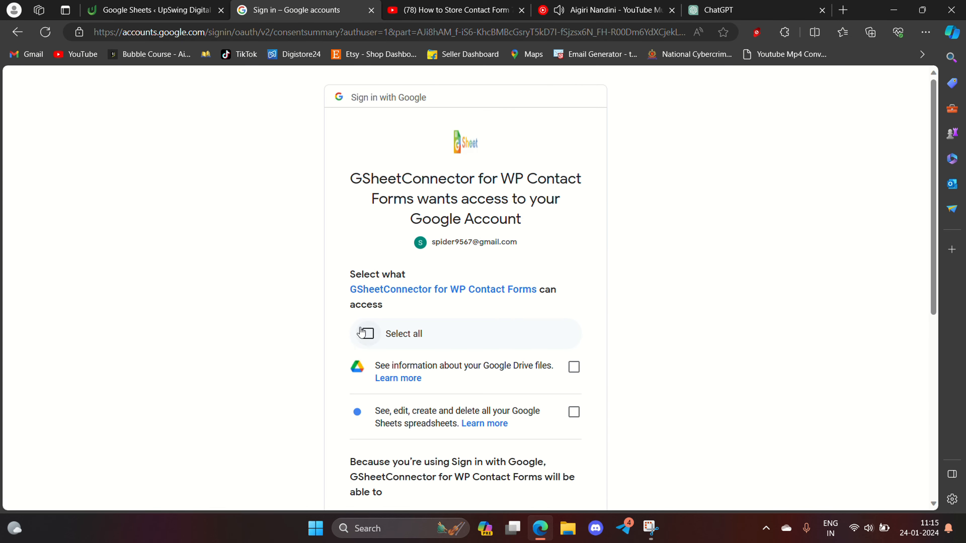
click(367, 334)
scroll(364, 335, down, 5)
scroll(363, 335, down, 4)
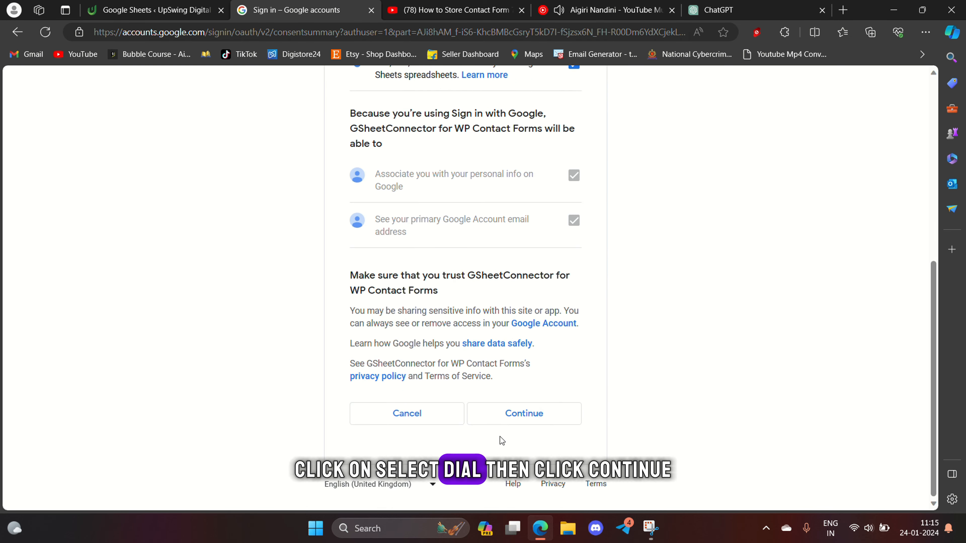
click(534, 422)
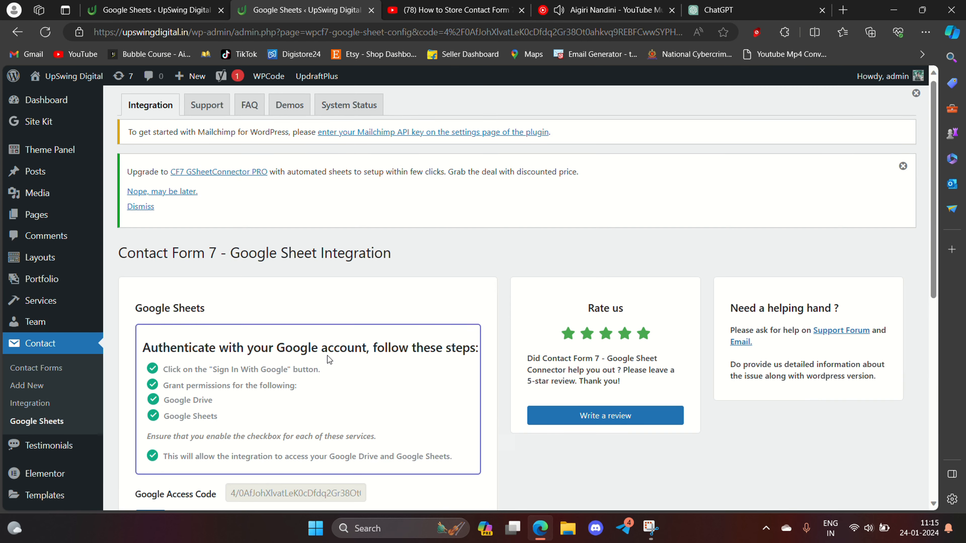
- Save the authorized Google Access Code on the Google Sheet Integration page
scroll(327, 355, down, 3)
scroll(327, 359, down, 1)
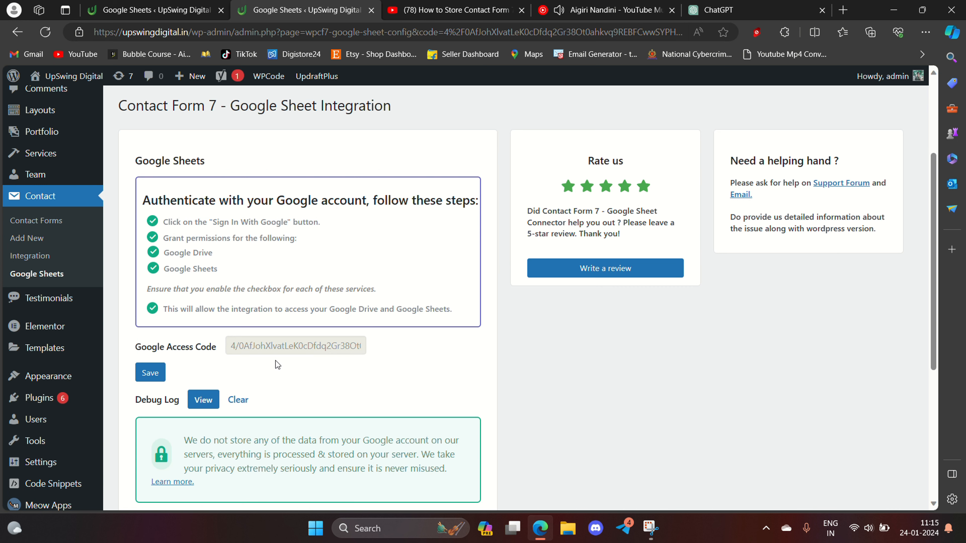
click(162, 371)
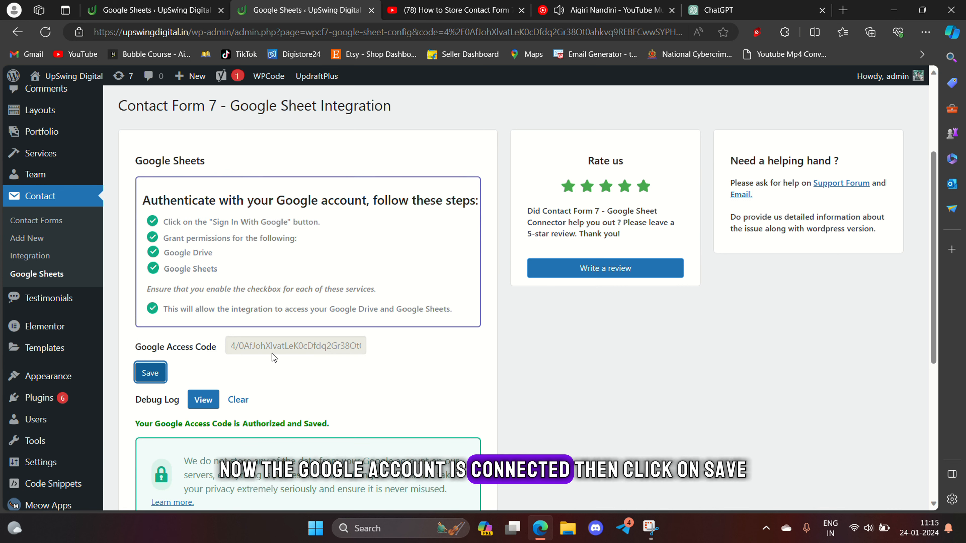
scroll(133, 367, down, 2)
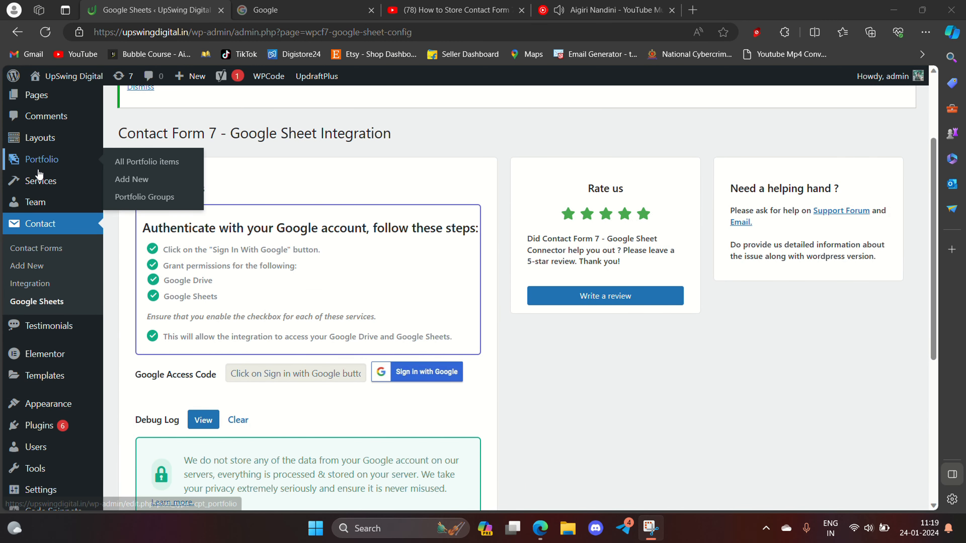
scroll(40, 177, up, 1)
- Open the Google Sheets tab of Contact form (style 2), noting its empty Sheet Name and ID fields
click(49, 258)
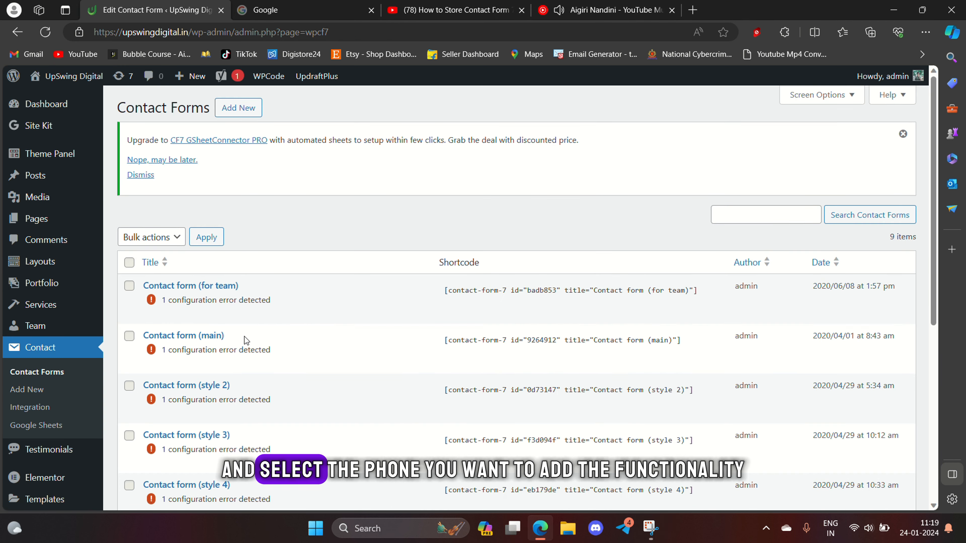
scroll(244, 339, down, 2)
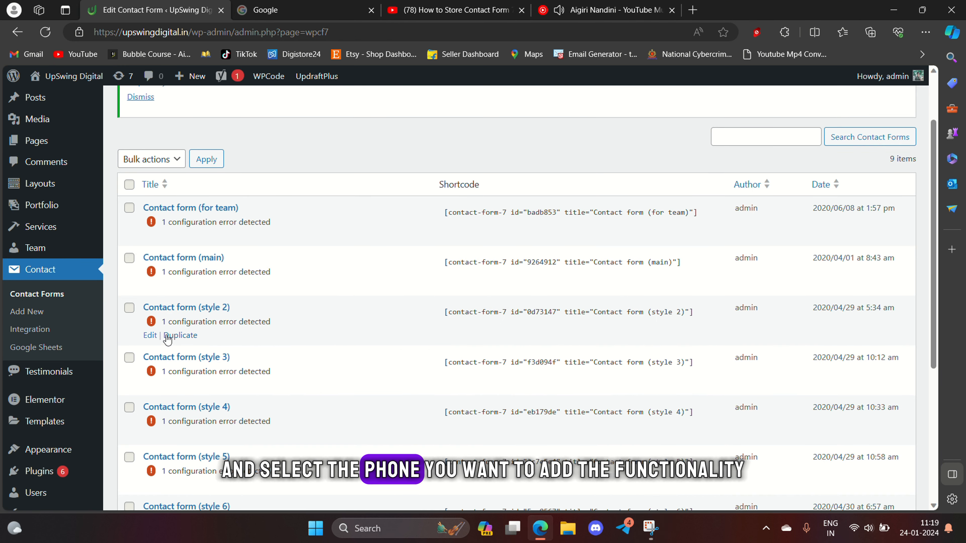
click(150, 335)
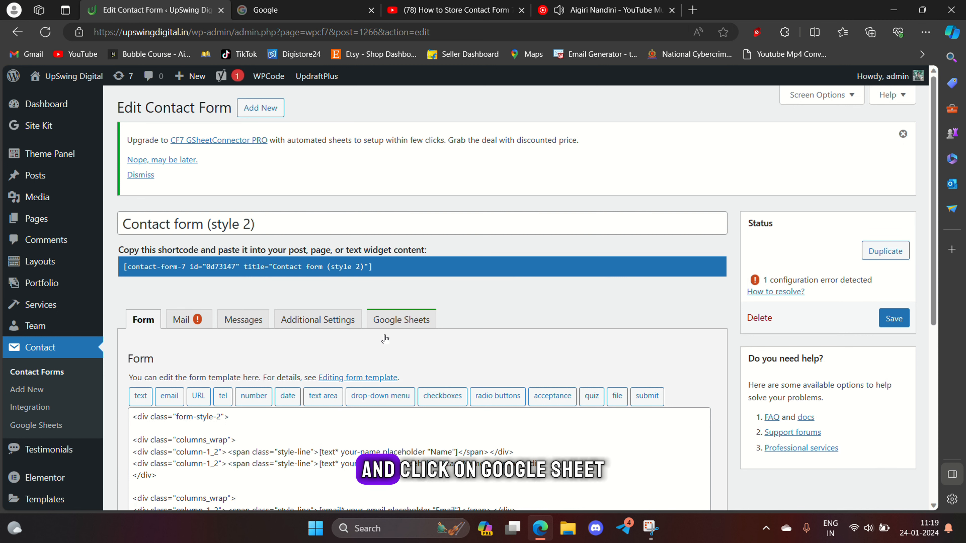
scroll(385, 338, down, 1)
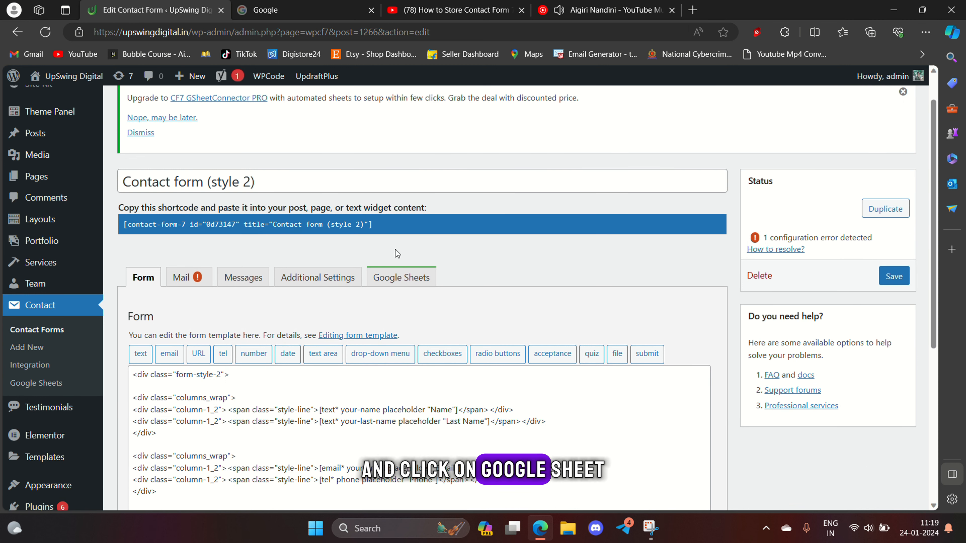
click(402, 282)
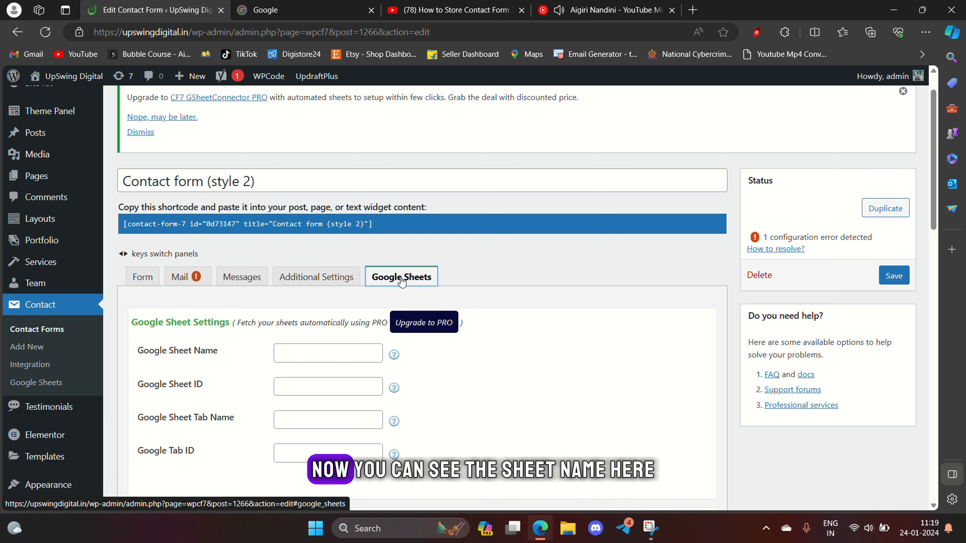
scroll(327, 250, down, 3)
click(326, 249)
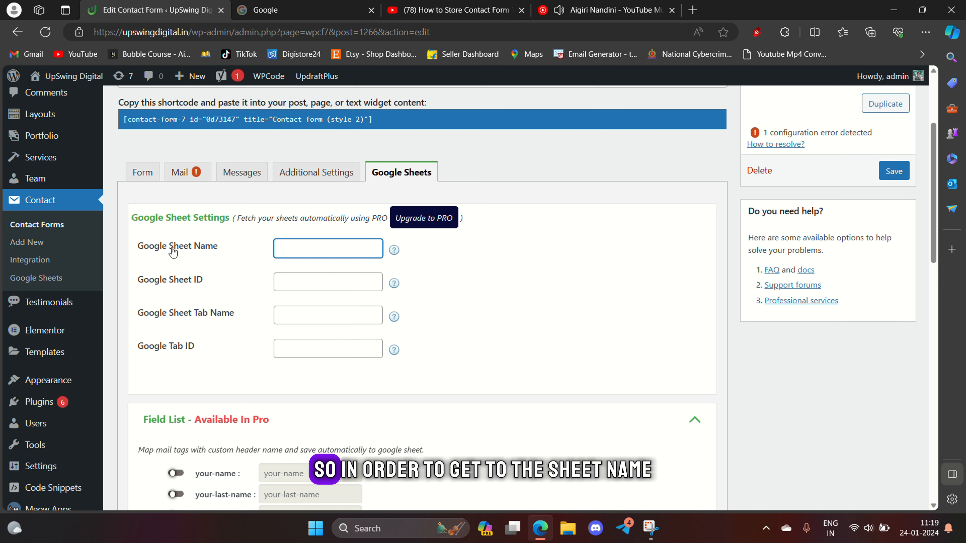
drag(173, 251, 270, 249)
click(295, 248)
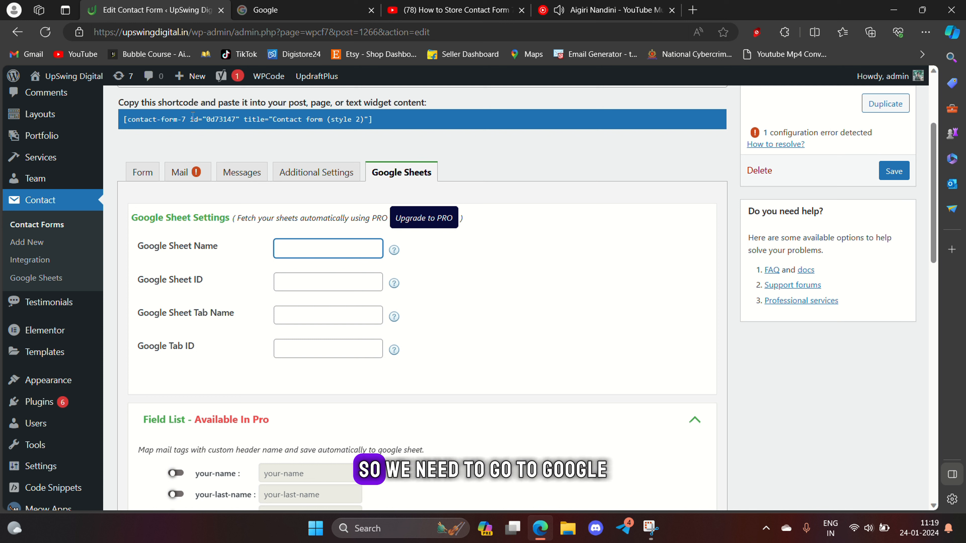
click(334, 11)
- Launch Google Sheets from the Google apps launcher on the homepage
click(888, 85)
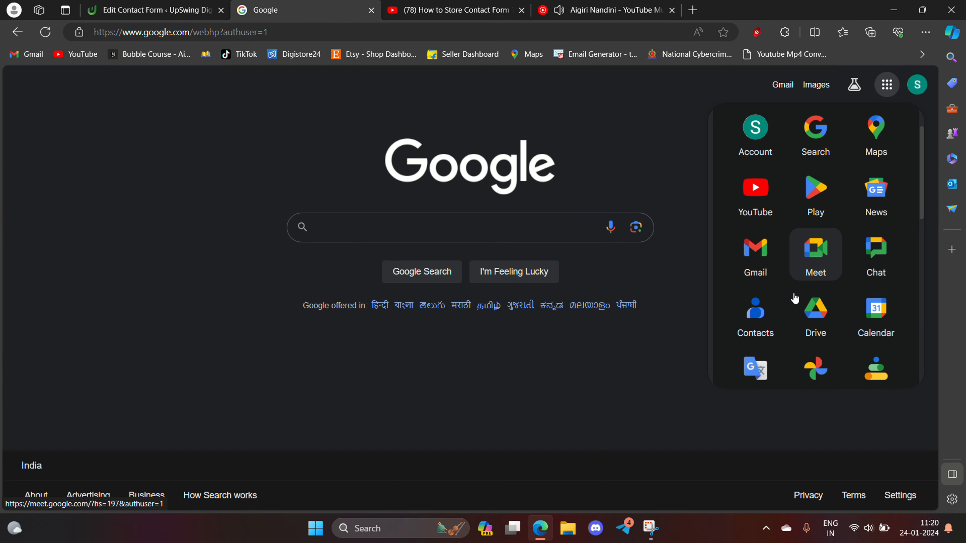
scroll(795, 301, down, 3)
scroll(795, 301, down, 5)
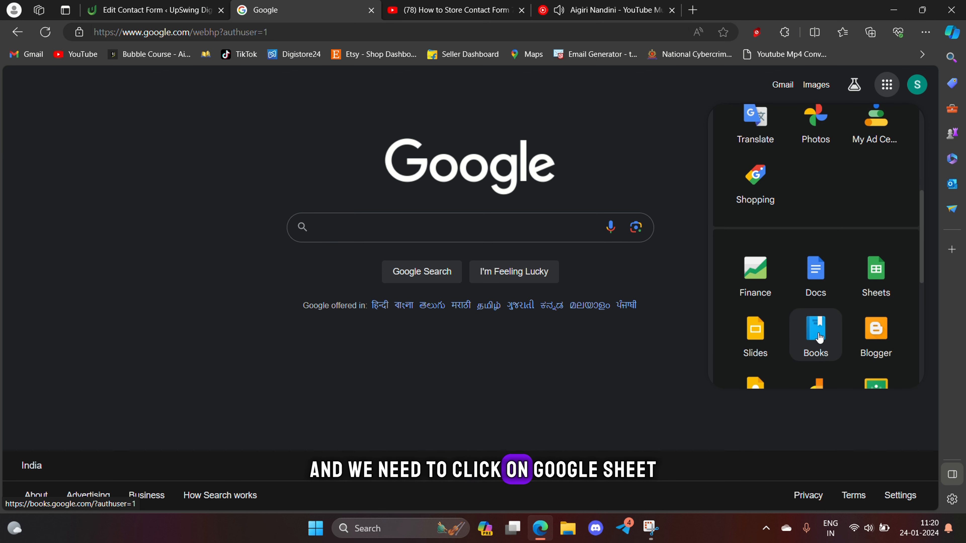
scroll(813, 321, down, 6)
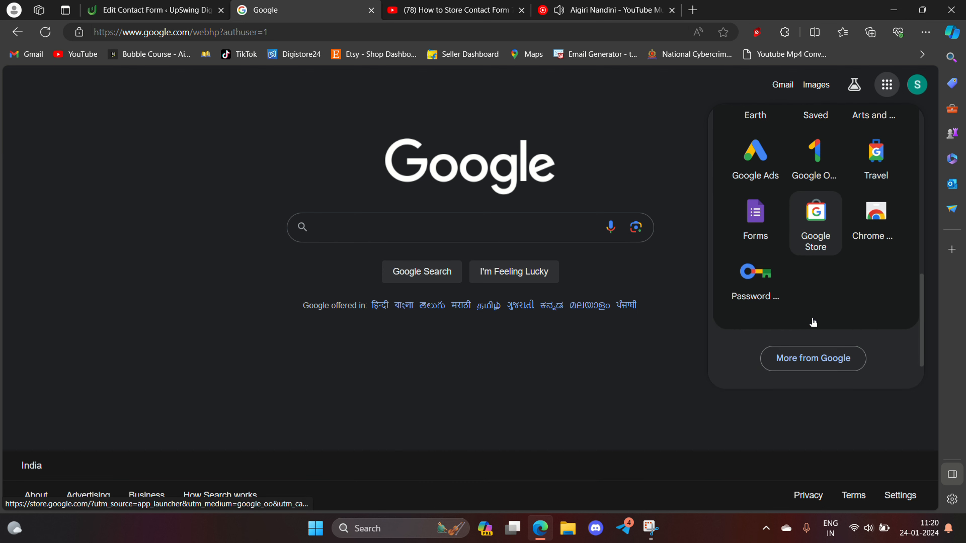
scroll(812, 321, up, 4)
scroll(813, 319, up, 2)
click(887, 176)
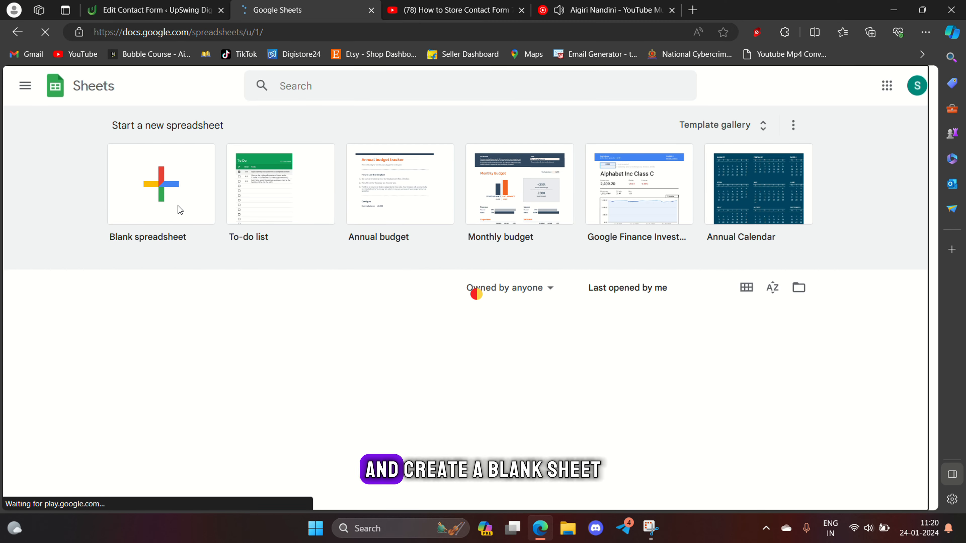
- Start a blank spreadsheet and name it 'Webiste Lead'
click(180, 210)
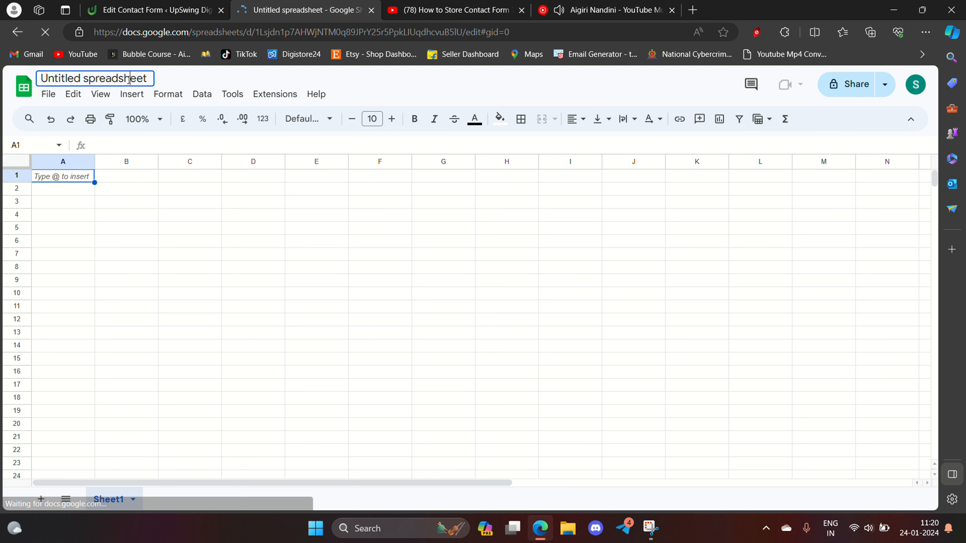
click(129, 79)
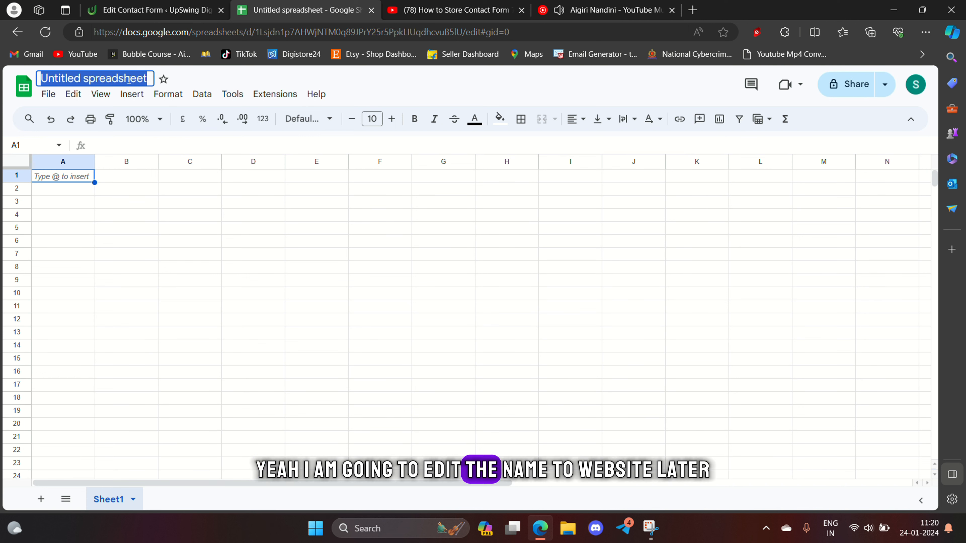
text(Webiste)
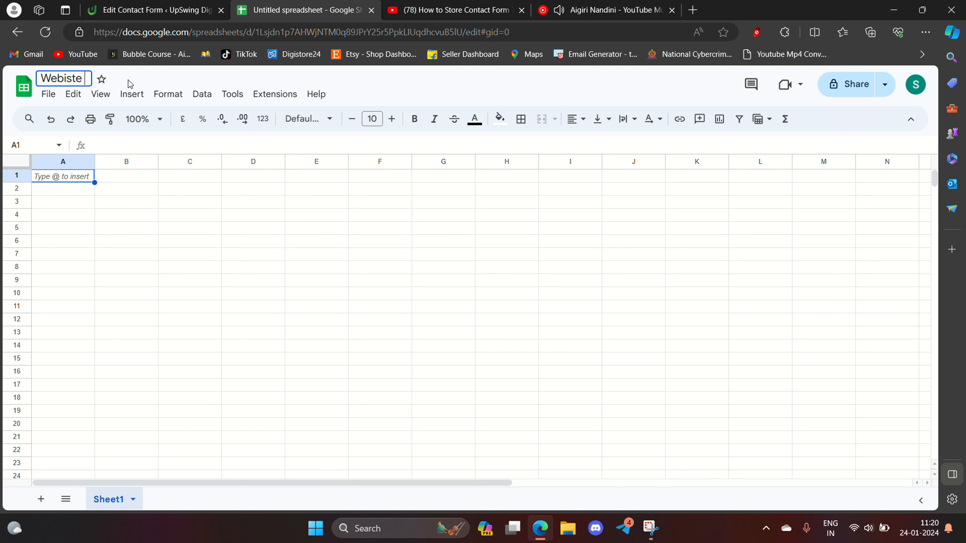
text( Lead)
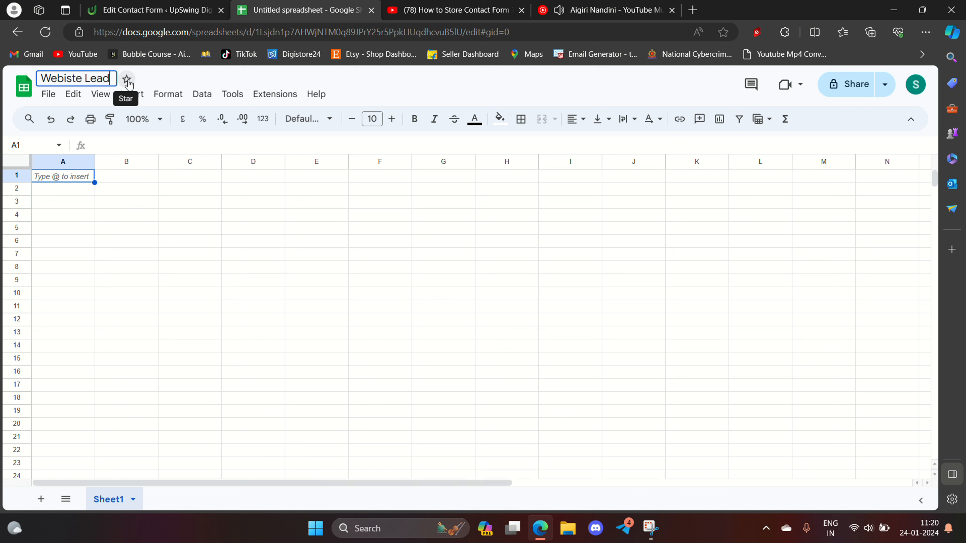
click(114, 181)
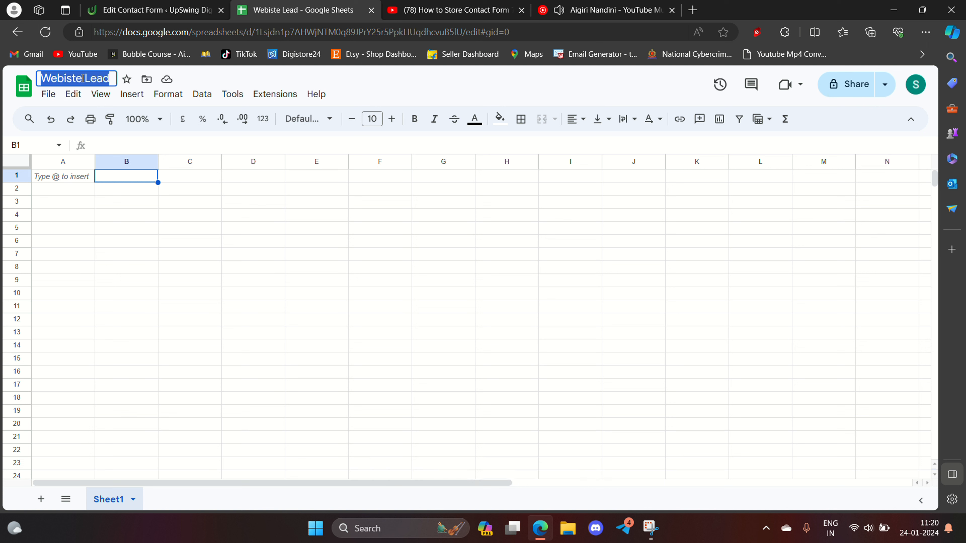
- Copy the Webiste Lead spreadsheet's ID from its web address
click(192, 9)
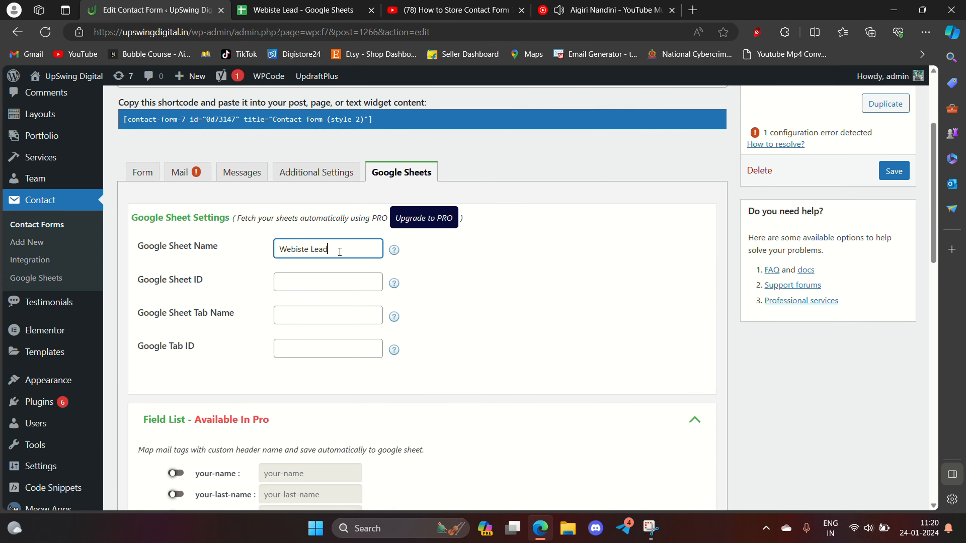
click(320, 276)
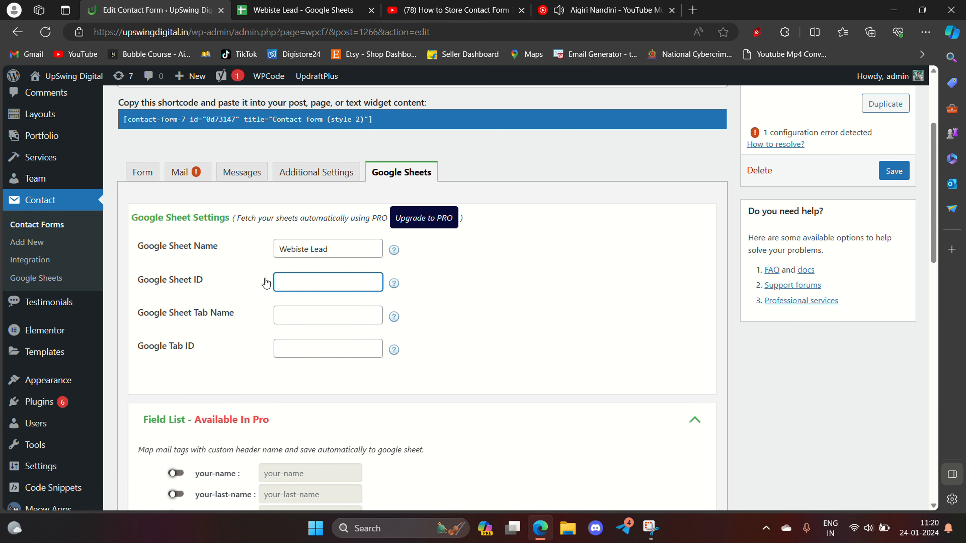
click(317, 10)
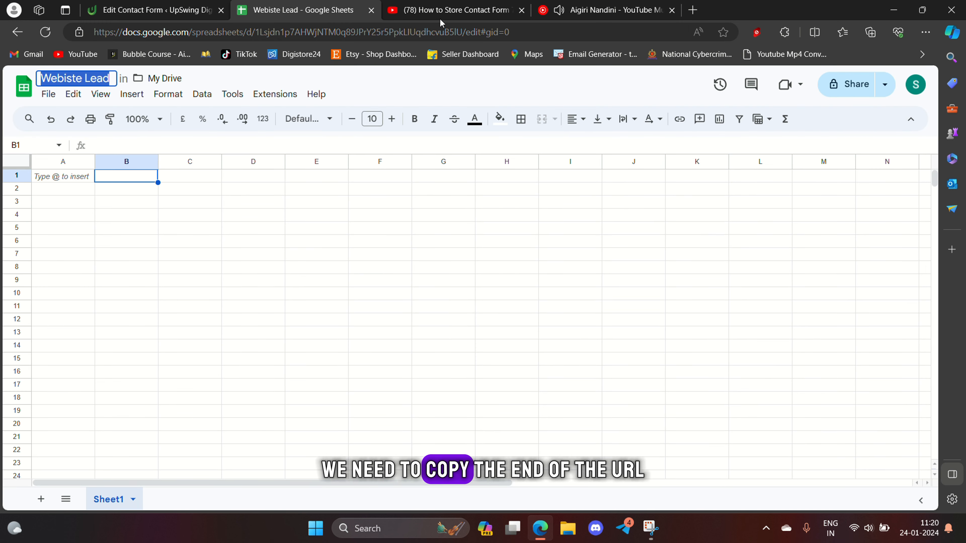
click(473, 21)
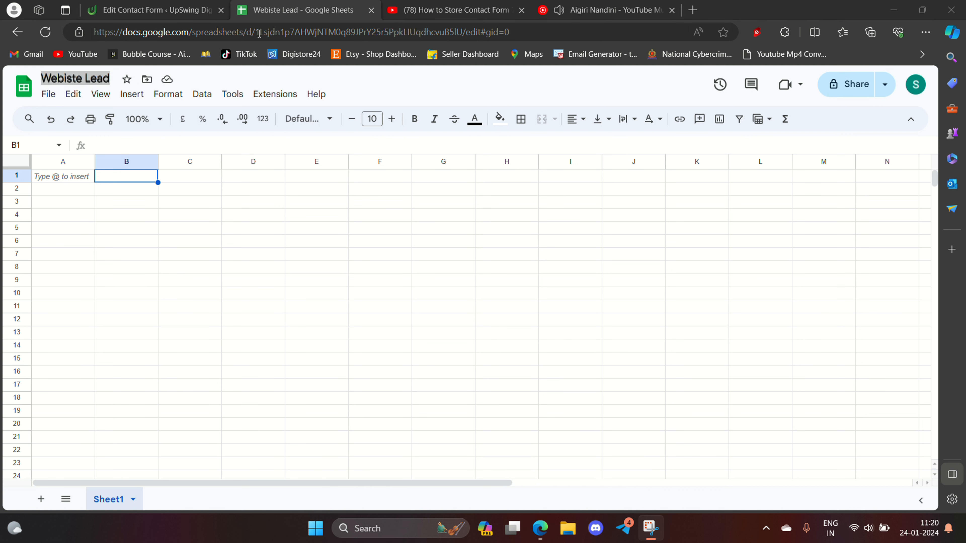
drag(259, 33, 461, 45)
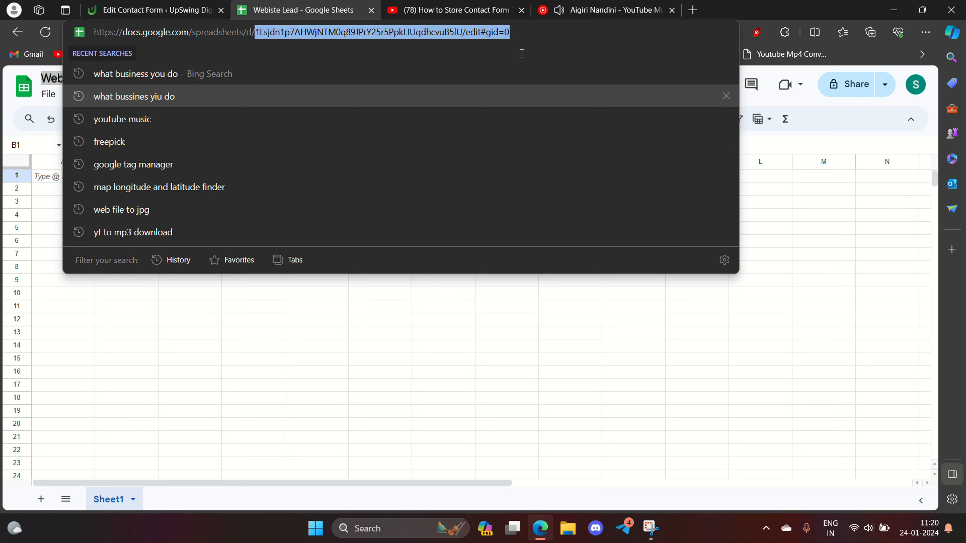
click(194, 16)
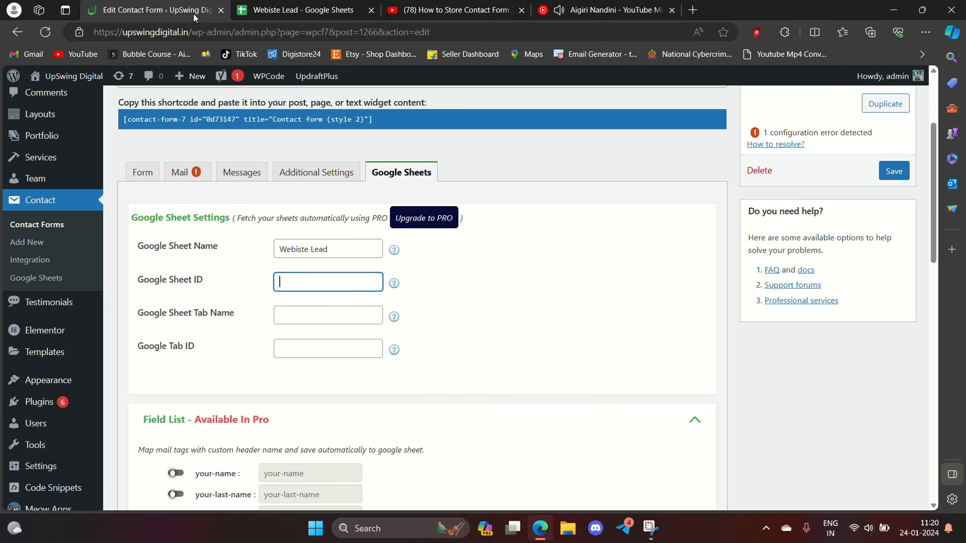
- Paste it into Google Sheet ID, trimming the trailing /edit#gid=0
key(ctrl+v)
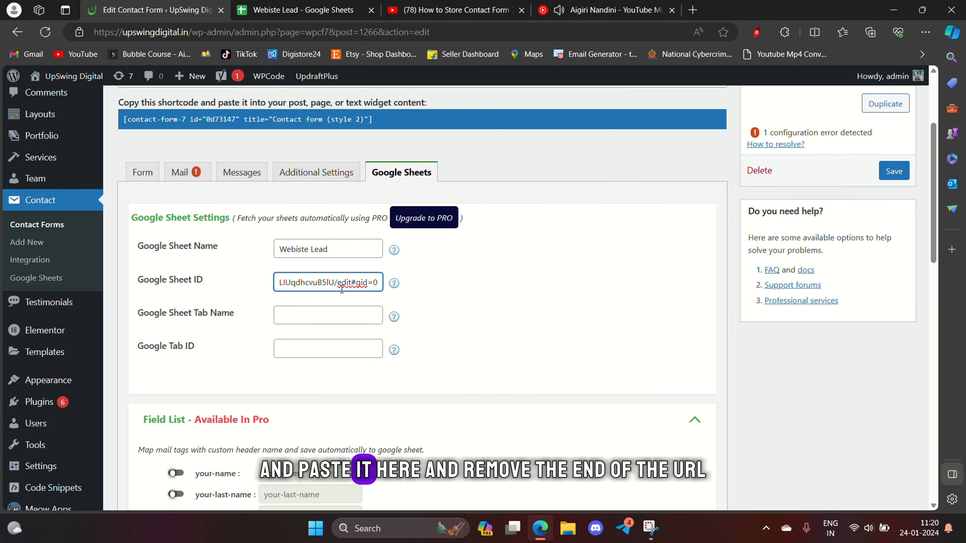
drag(335, 283, 446, 307)
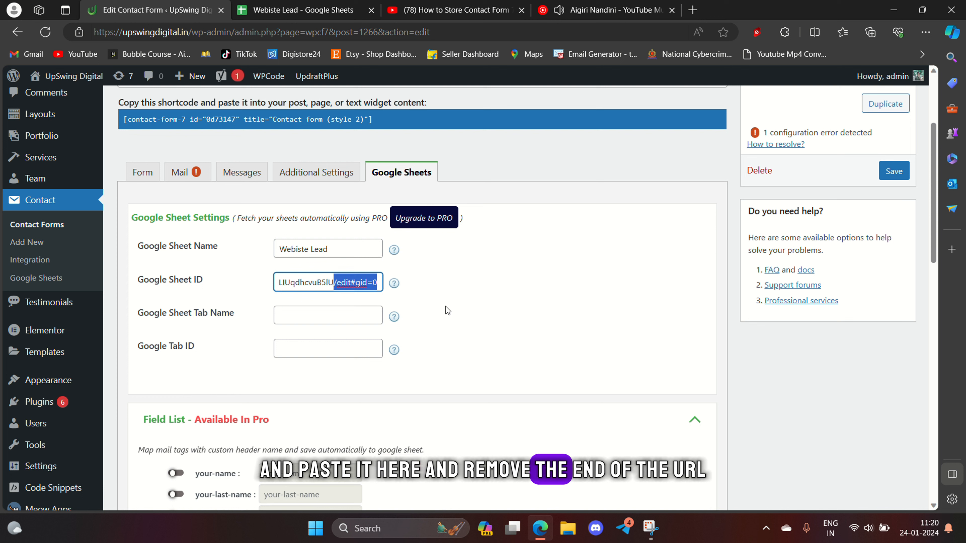
key(BackSpace)
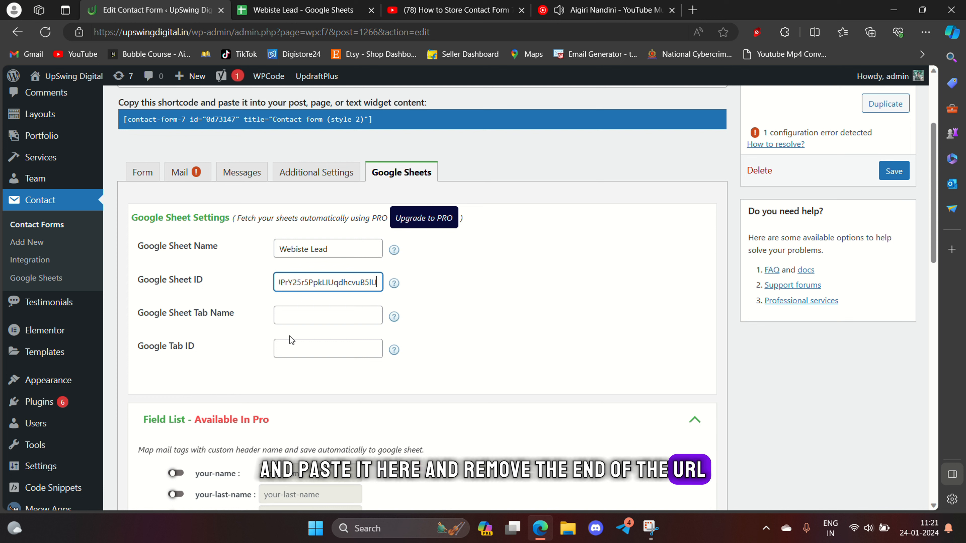
drag(358, 279, 144, 272)
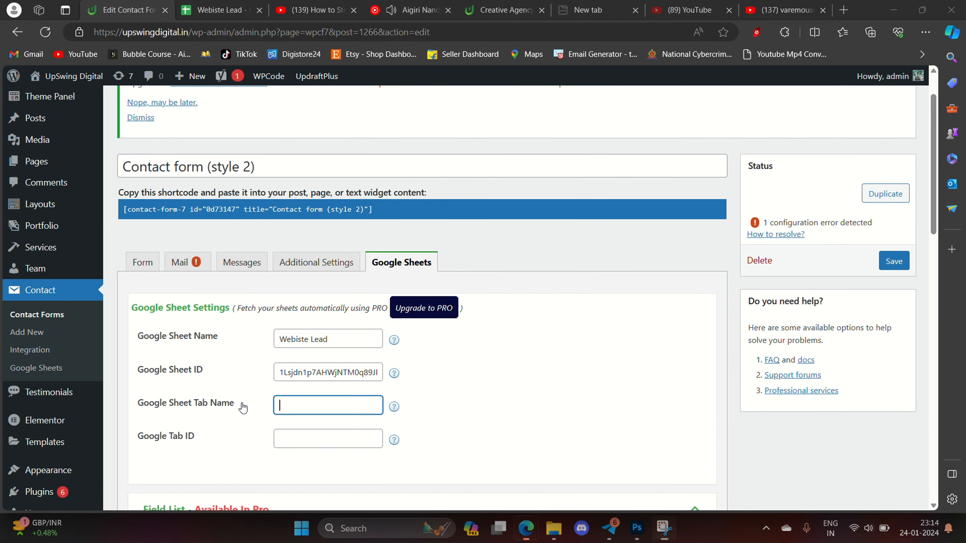
drag(243, 408, 142, 412)
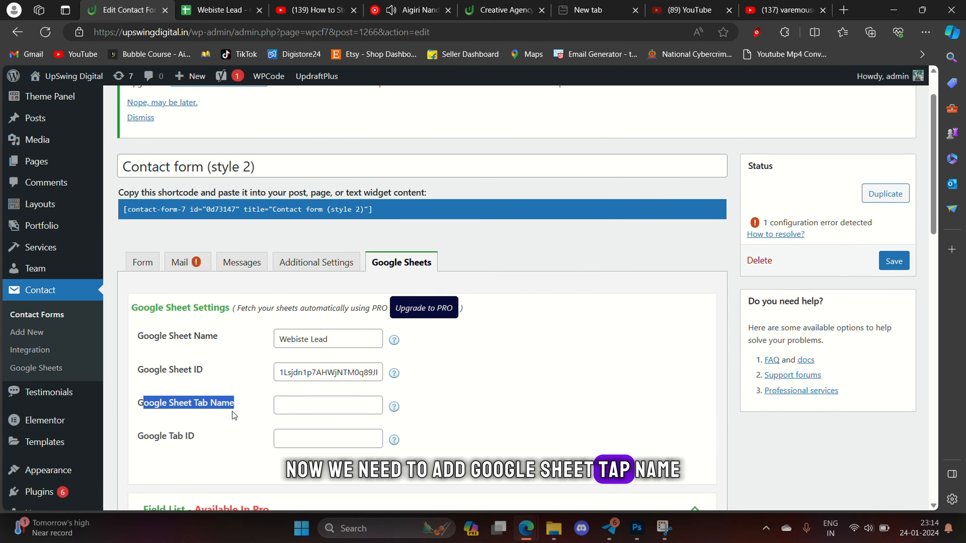
click(260, 383)
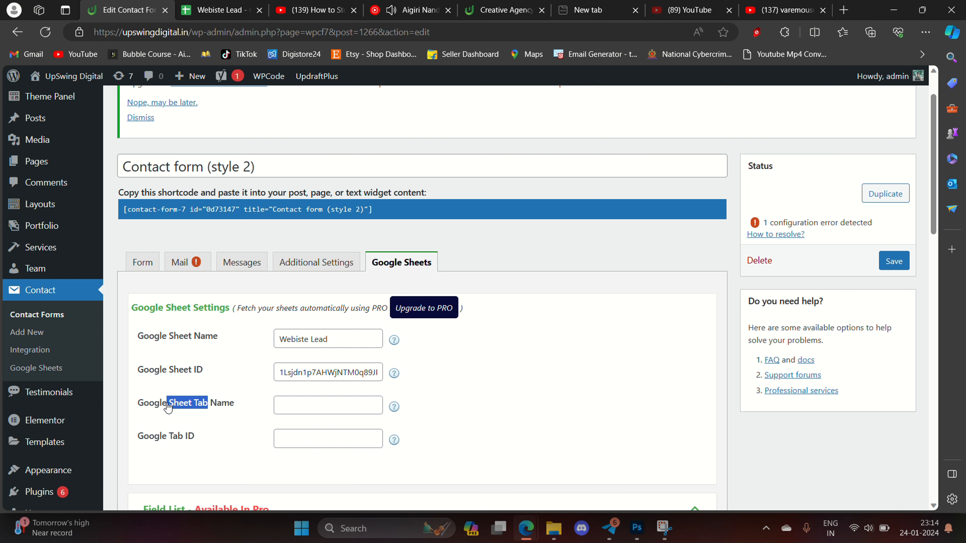
drag(169, 407, 169, 406)
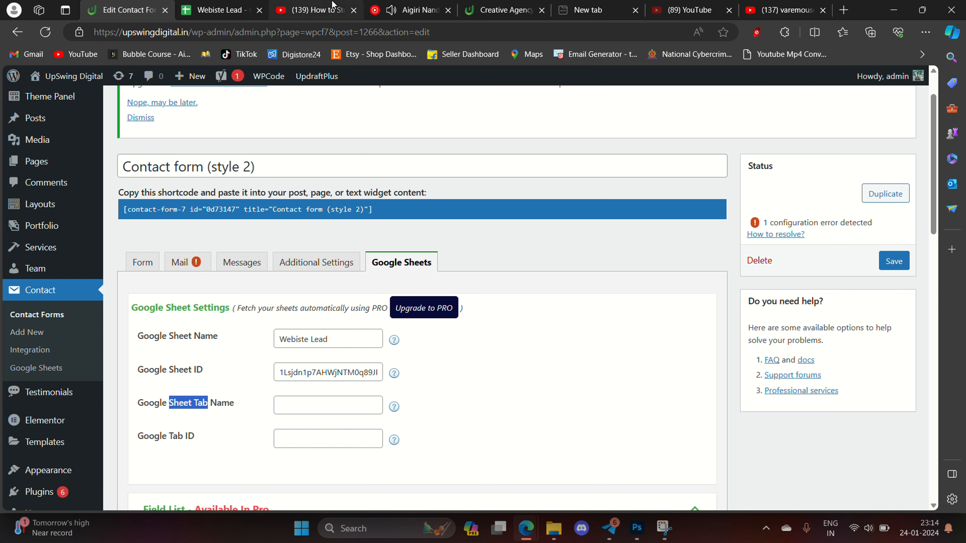
- Rename the Webiste Lead spreadsheet's Sheet1 tab to 'conact form tab'
click(216, 11)
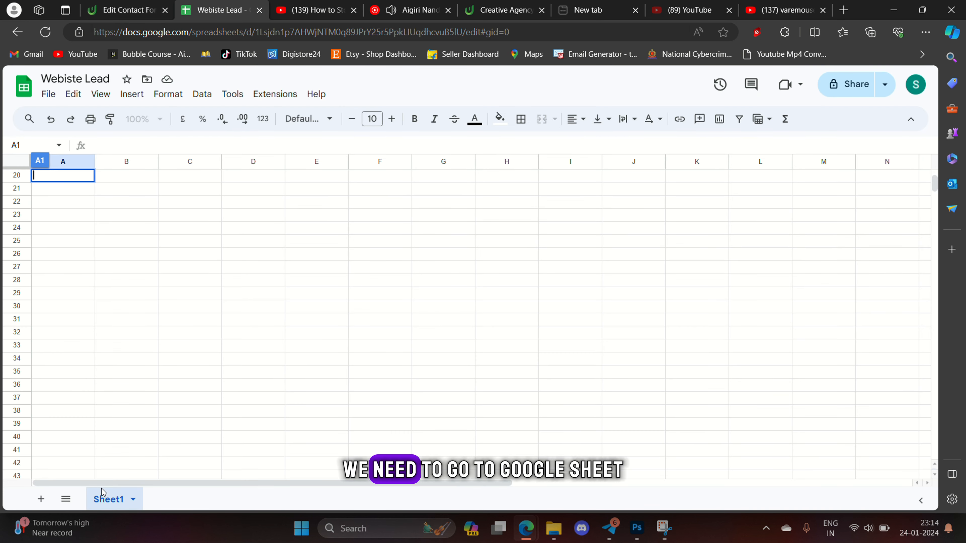
double_click(111, 502)
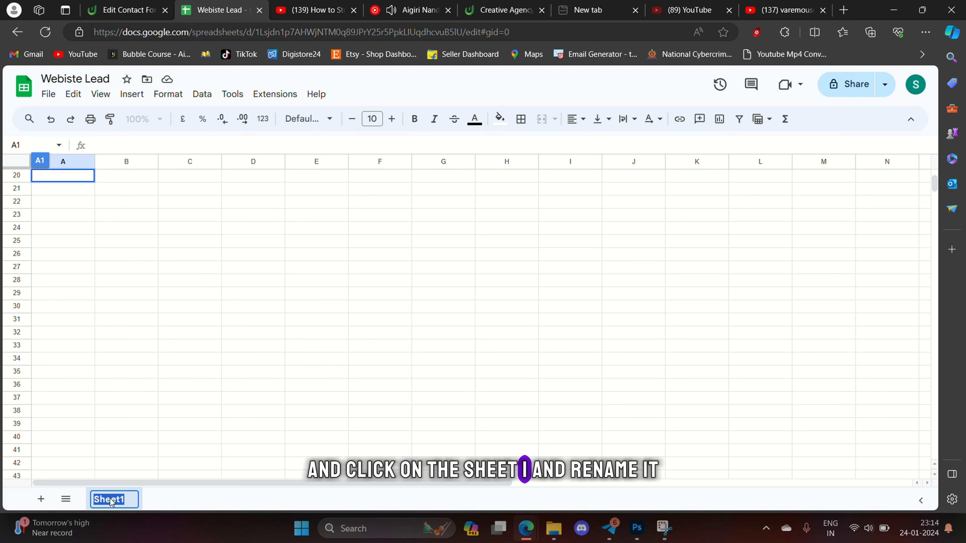
text(con)
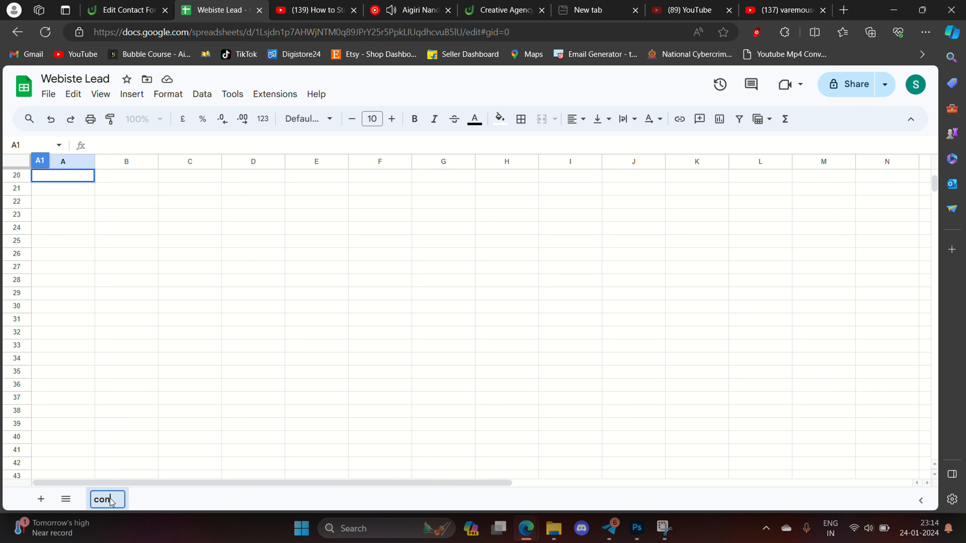
text(tact form tab)
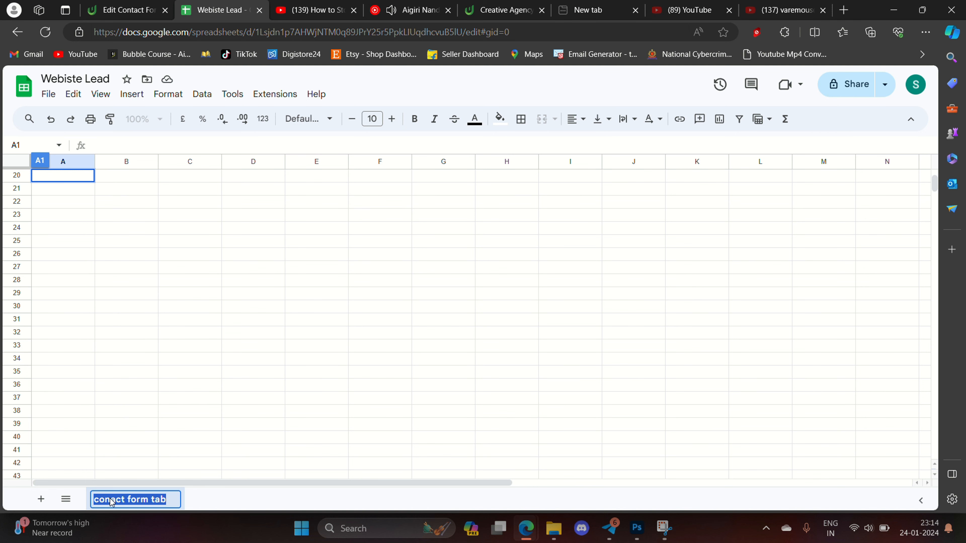
key(Return)
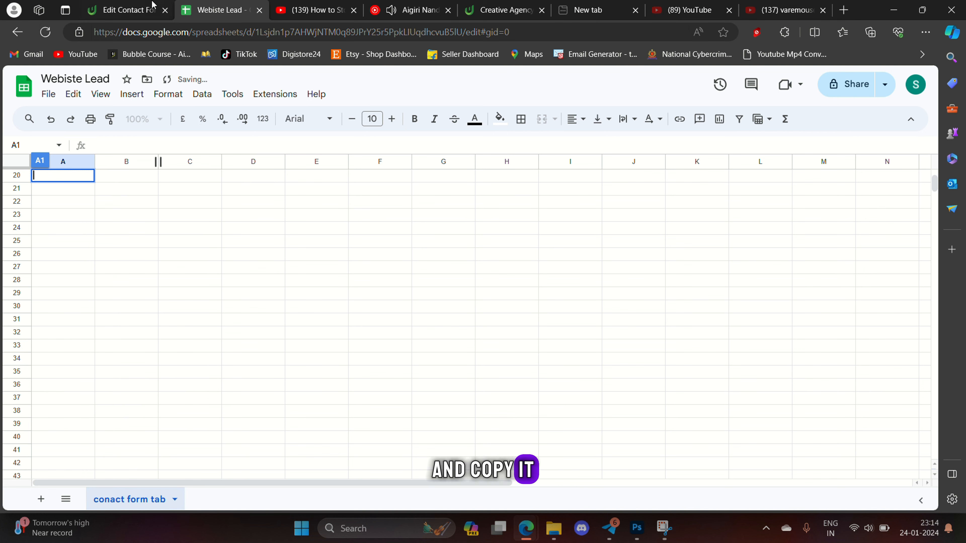
click(120, 14)
- Paste 'conact form tab' into the Google Sheet Tab Name field
click(292, 409)
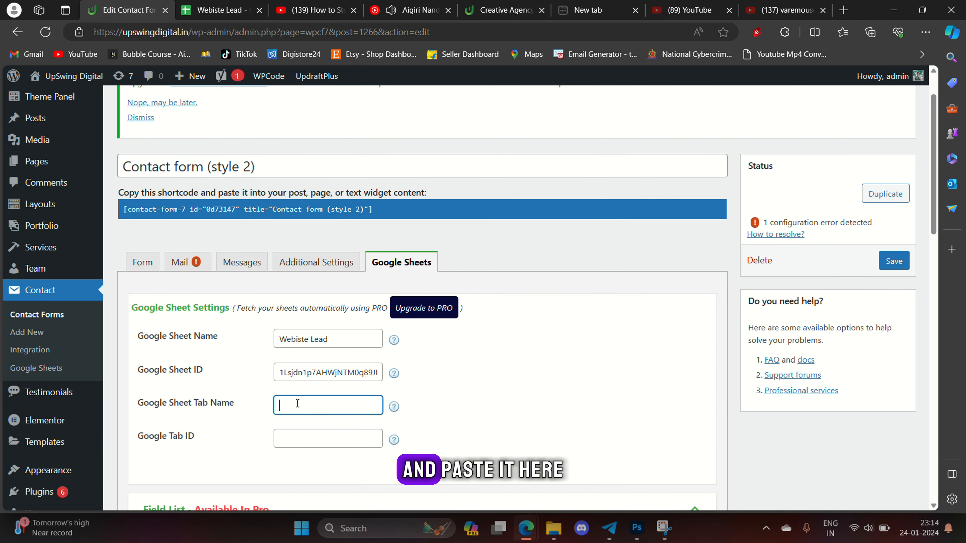
text(conact form tab)
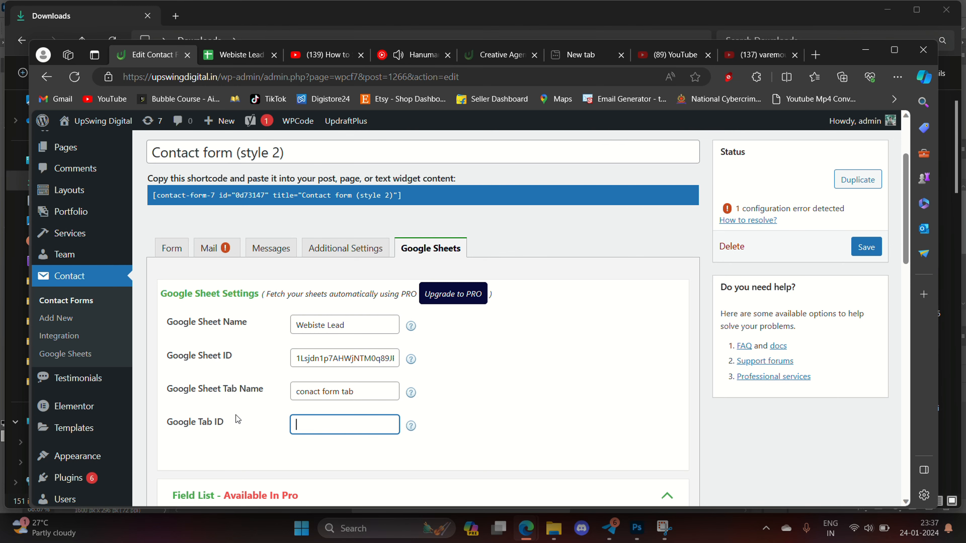
click(240, 423)
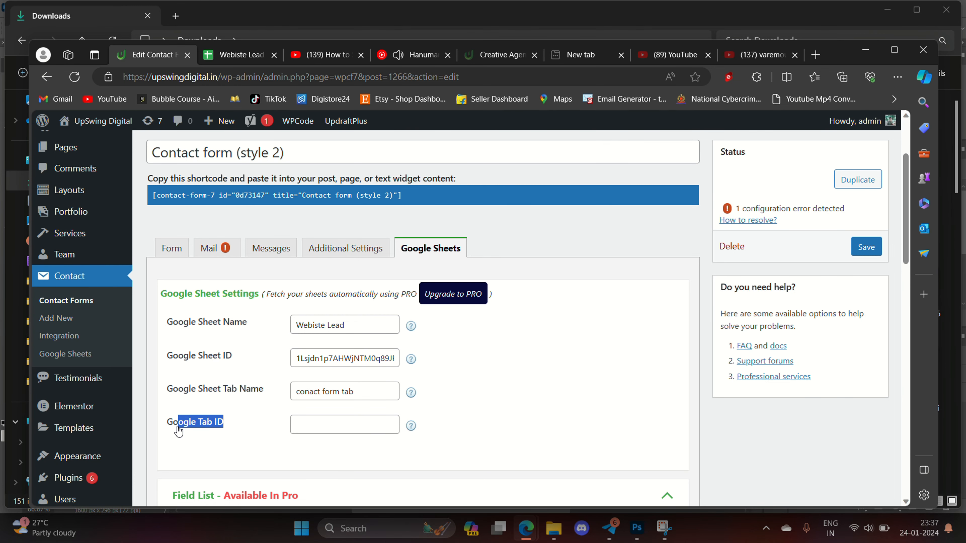
- Copy the gid value 0 from the spreadsheet URL into the Google Tab ID field
click(166, 433)
triple_click(168, 429)
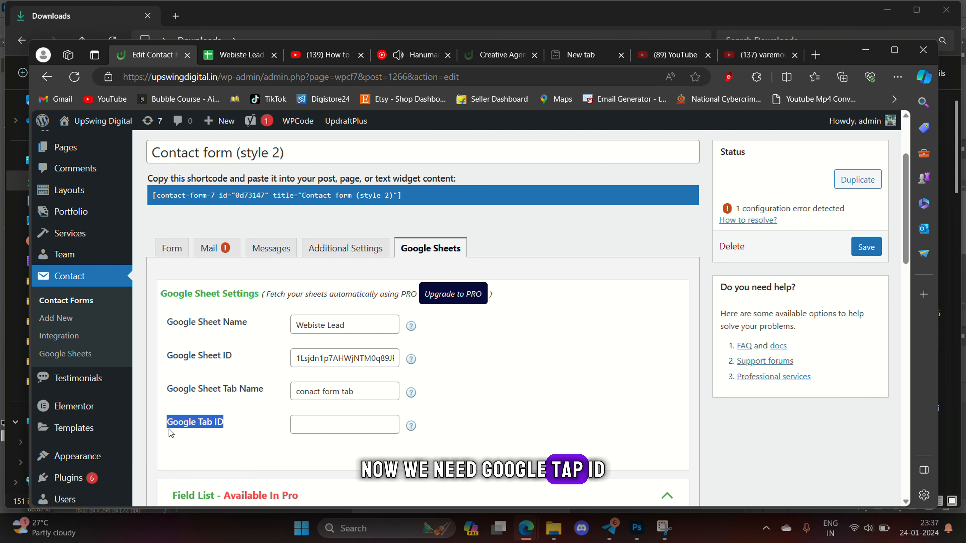
drag(162, 430, 177, 427)
click(252, 57)
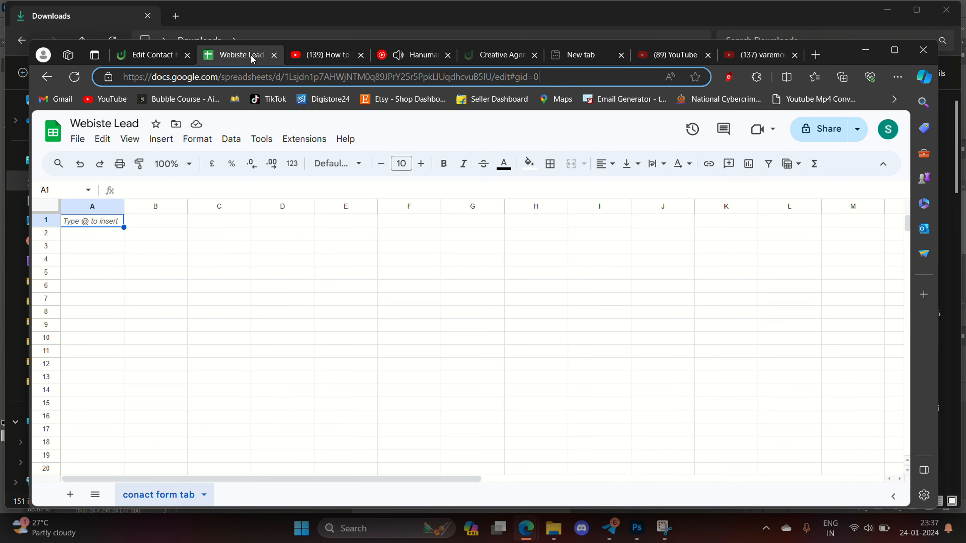
double_click(536, 77)
key(ctrl+c)
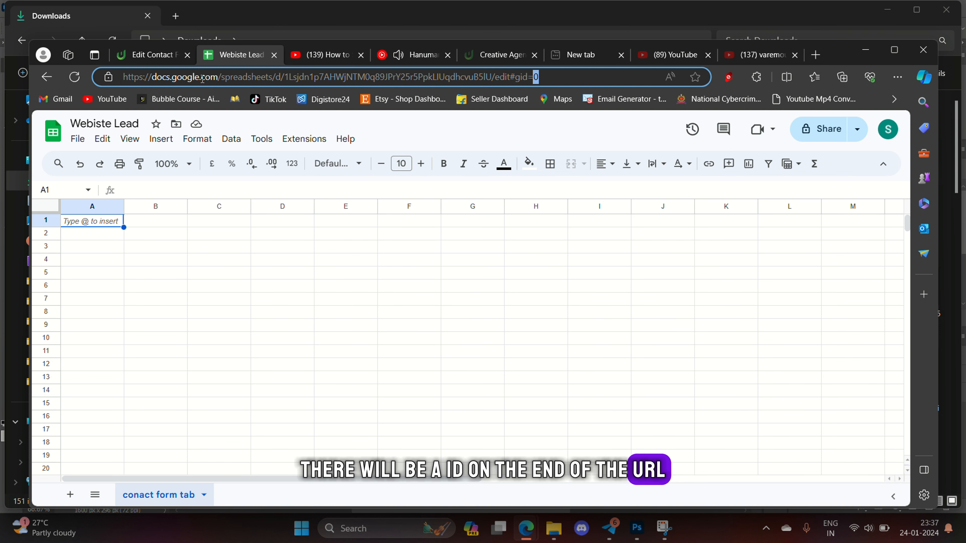
click(153, 56)
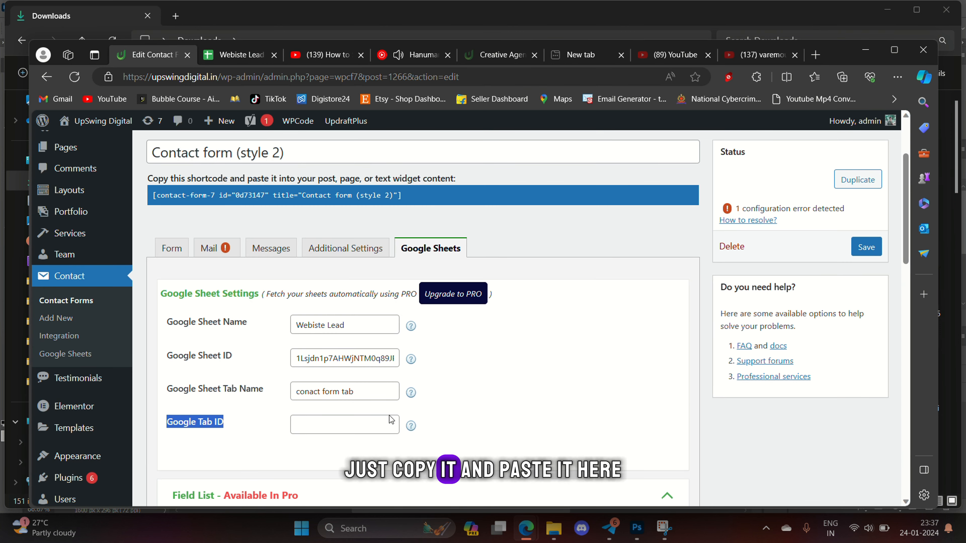
click(338, 423)
key(ctrl+v)
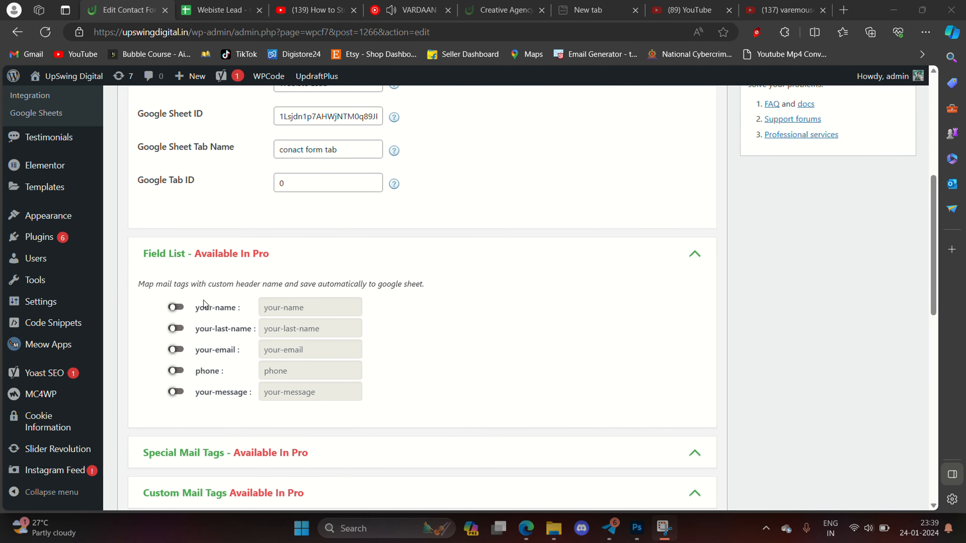
- Copy the your-name field tag and start editing cell A1 of the Webiste Lead sheet
drag(195, 309, 238, 318)
key(ctrl+c)
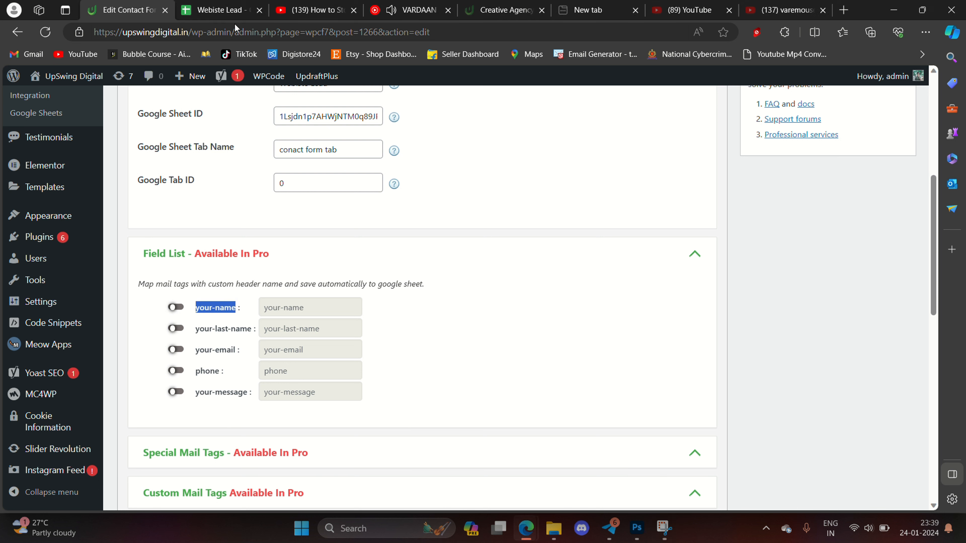
click(238, 10)
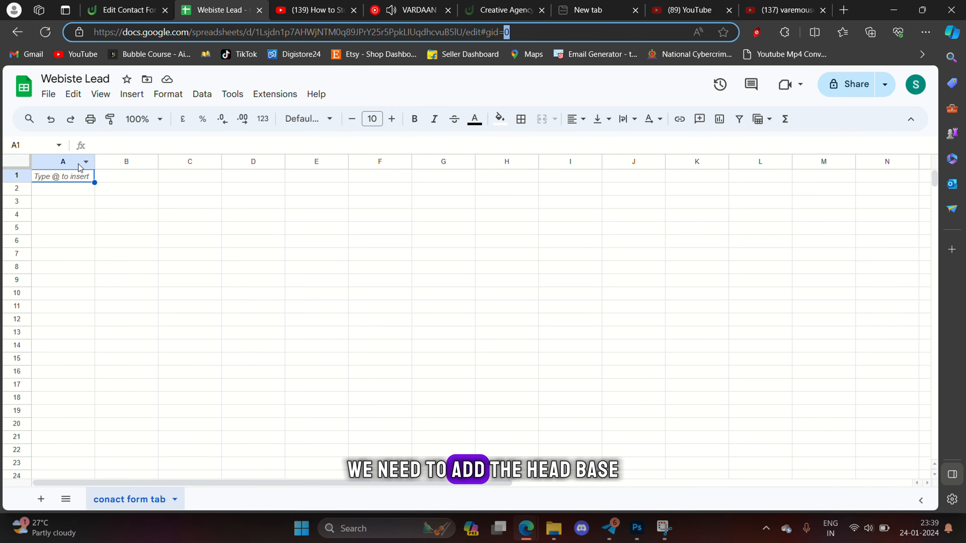
double_click(79, 178)
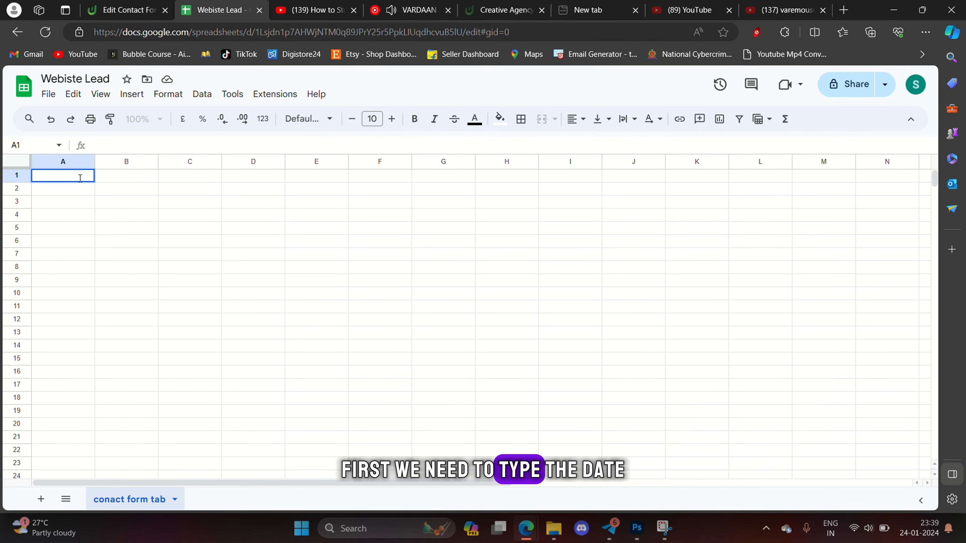
- Enter 'date' in A1 and paste 'your-name' into B1
text(date)
key(Tab)
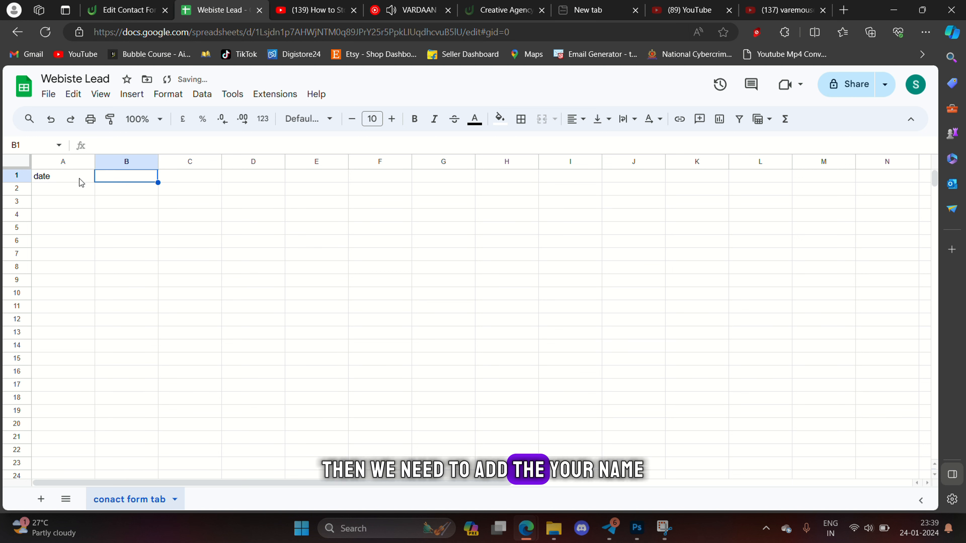
key(ctrl+v)
- Copy the your-last-name and your-email field tags over for headers C1 and D1
click(131, 10)
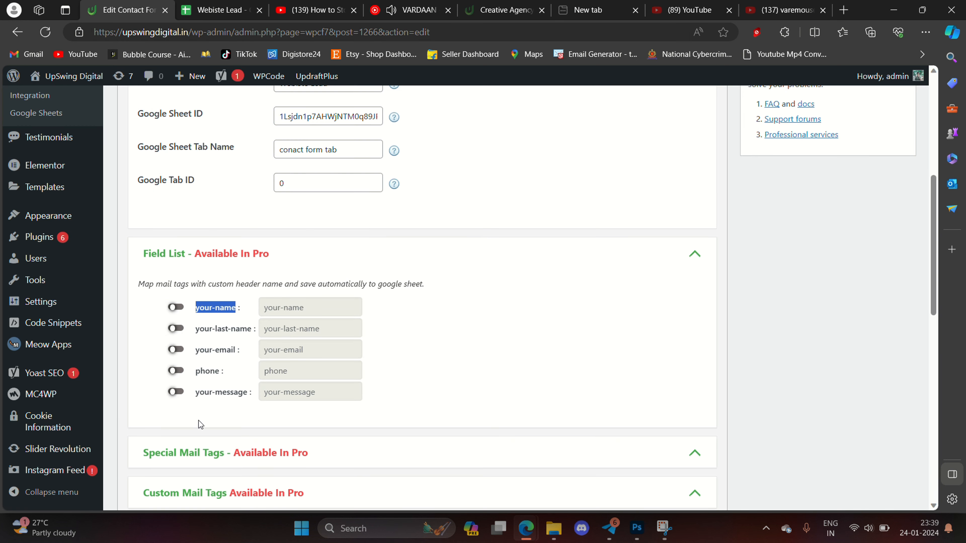
drag(252, 329, 194, 330)
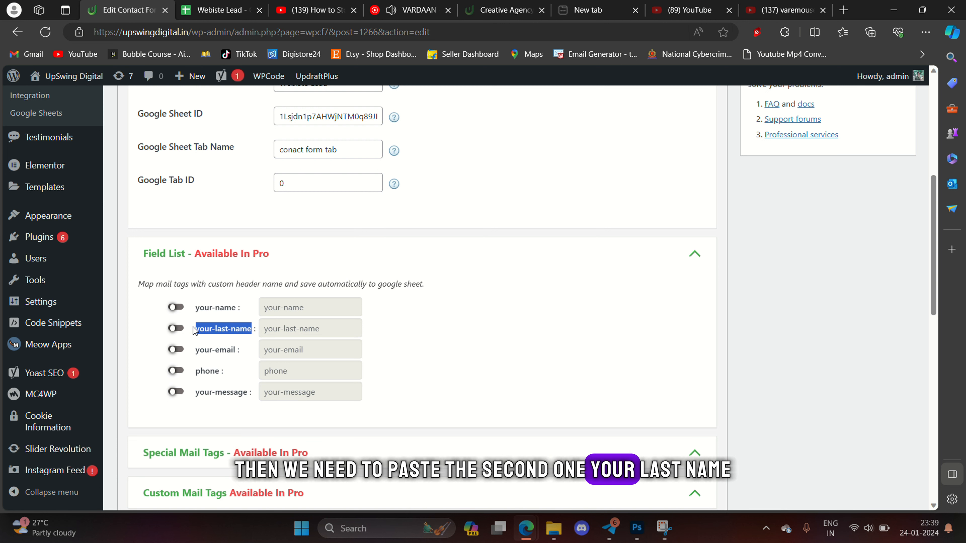
key(ctrl+c)
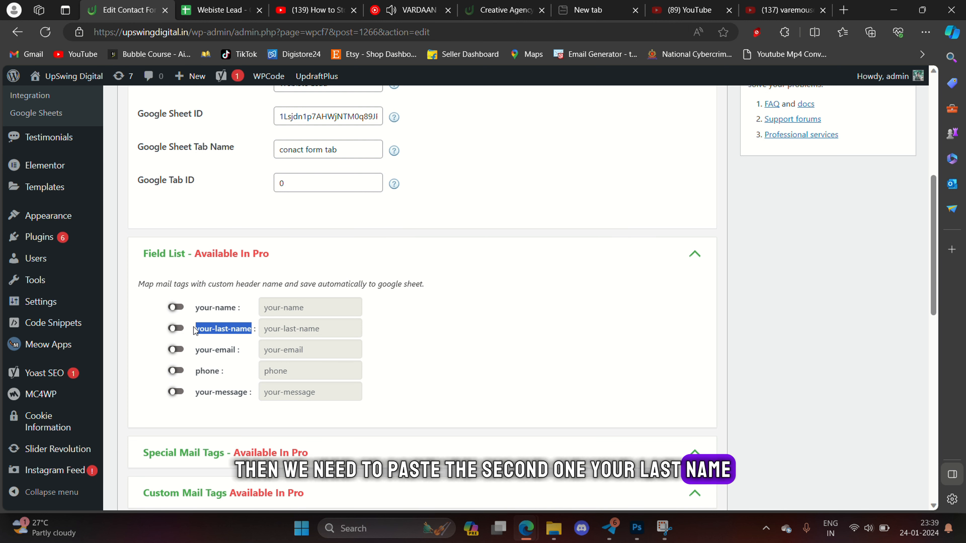
click(243, 11)
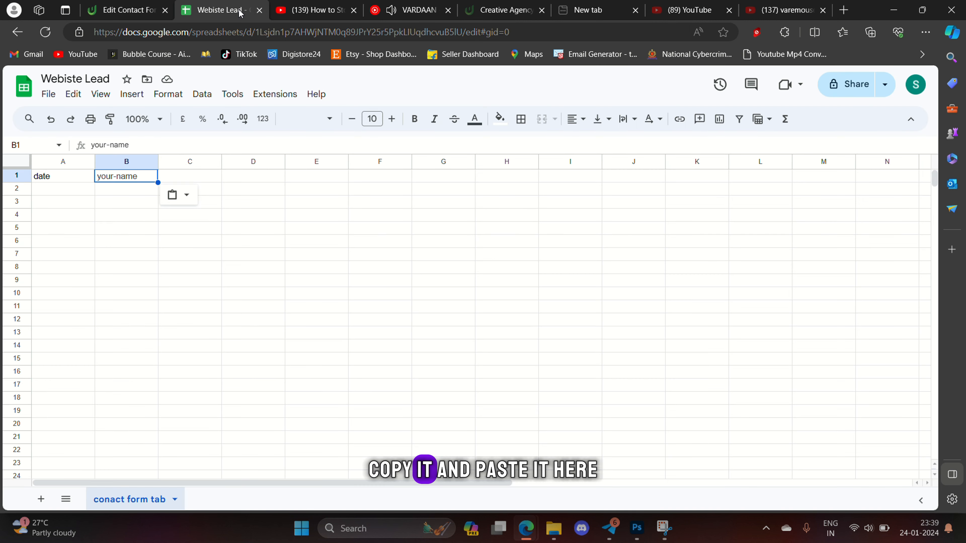
click(210, 178)
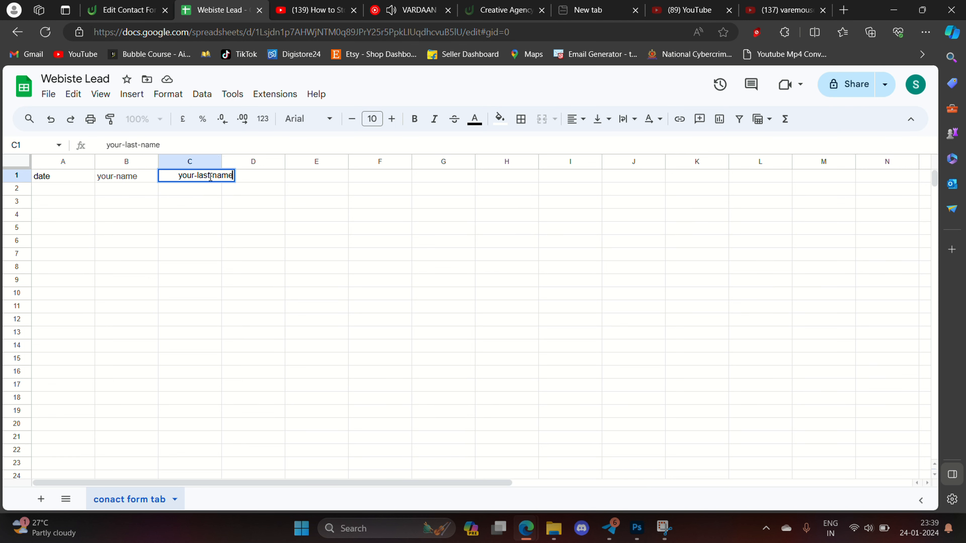
click(125, 10)
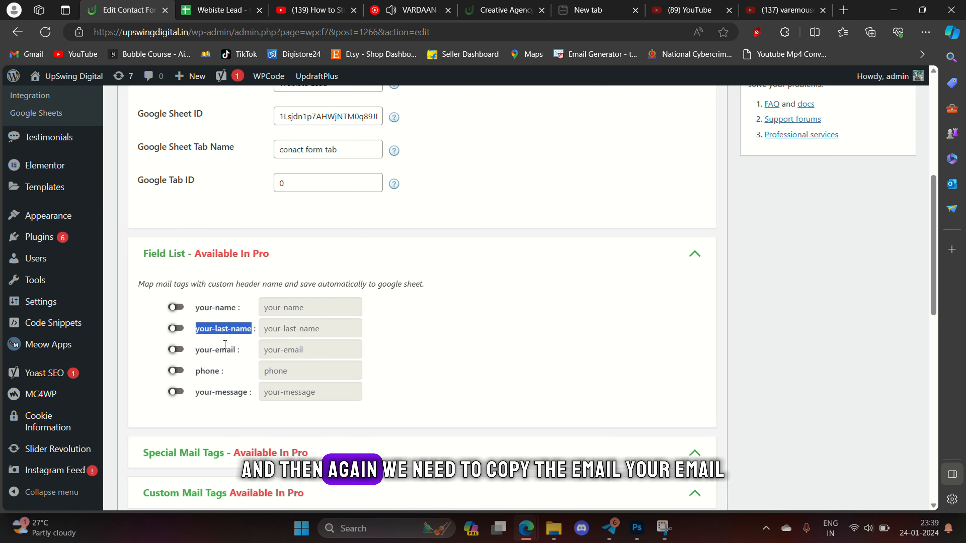
drag(238, 352, 195, 358)
key(ctrl+c)
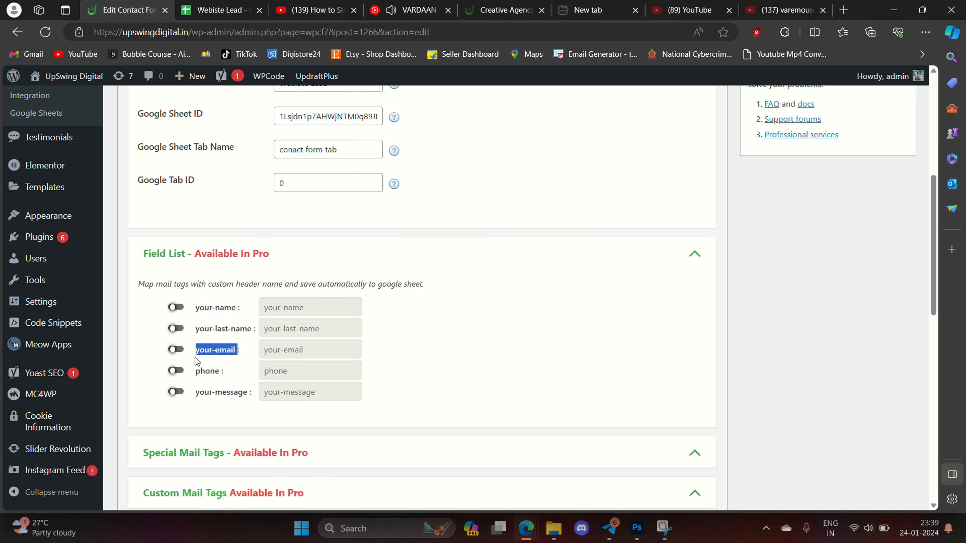
click(217, 6)
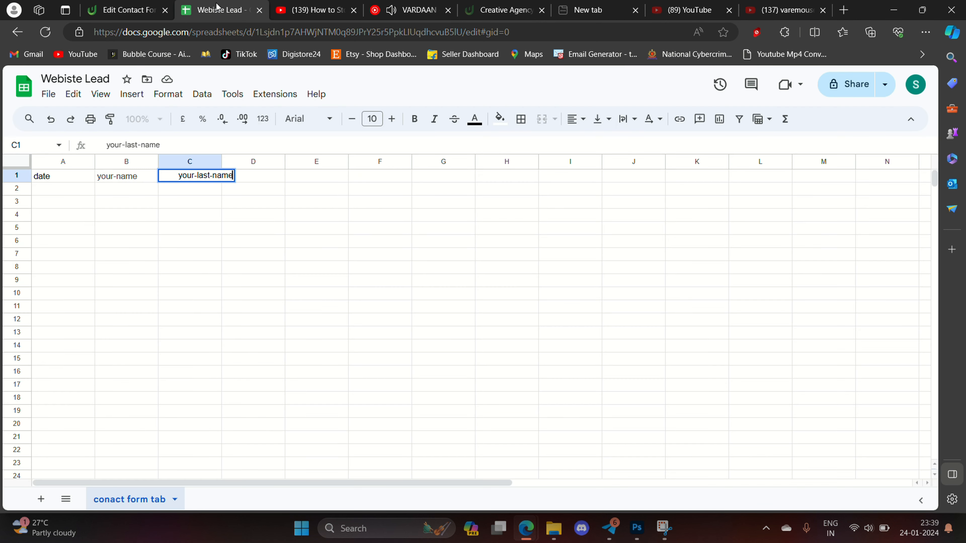
double_click(258, 178)
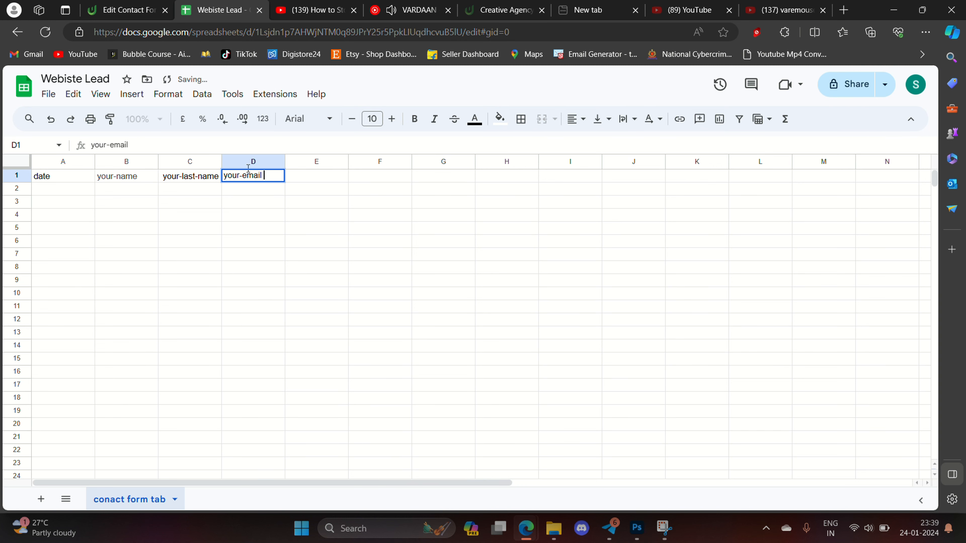
- Add the phone header in E1 and your-message in F1 from the field list
click(149, 7)
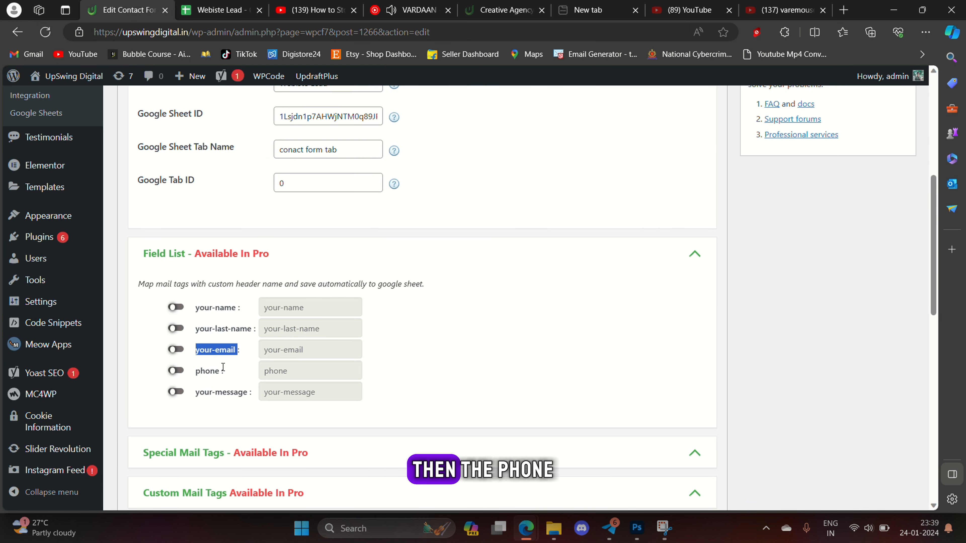
drag(222, 370, 200, 376)
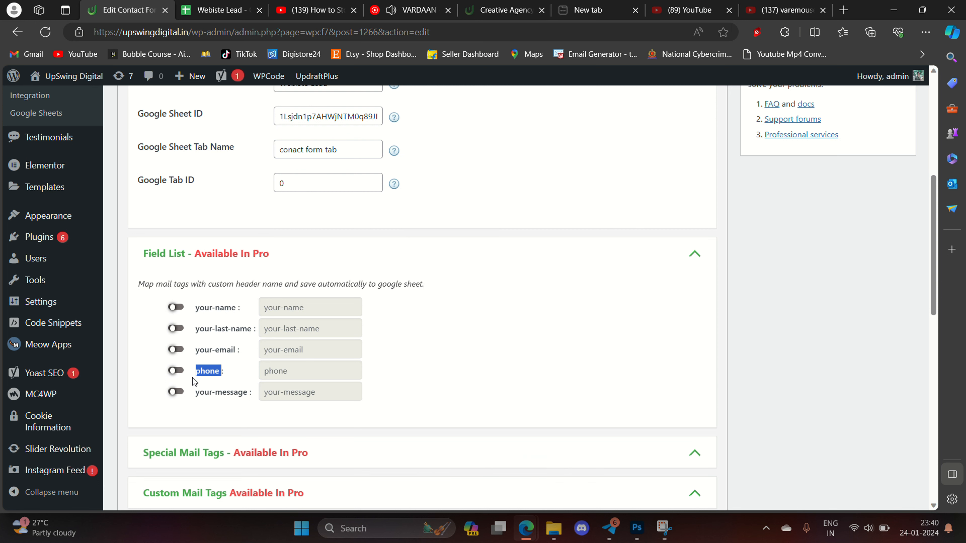
click(213, 7)
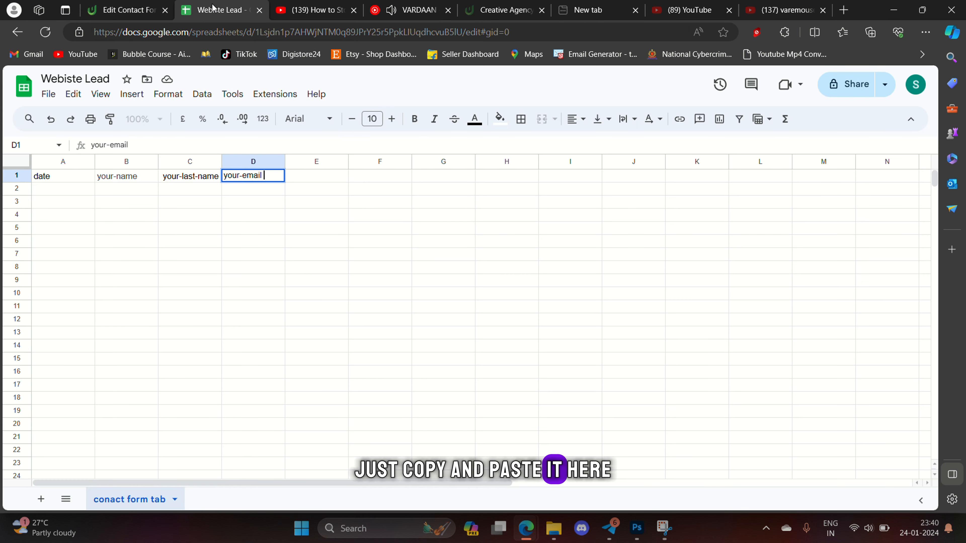
double_click(311, 175)
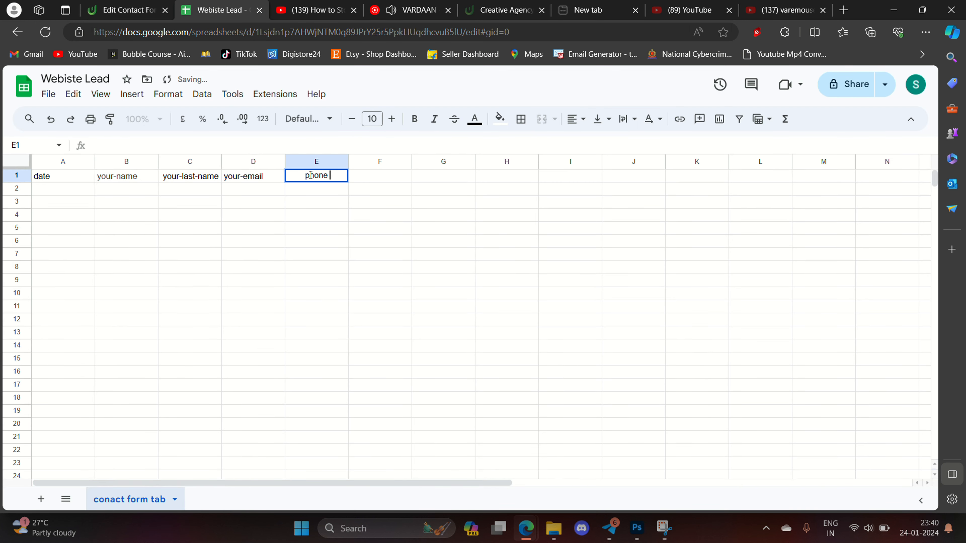
click(116, 11)
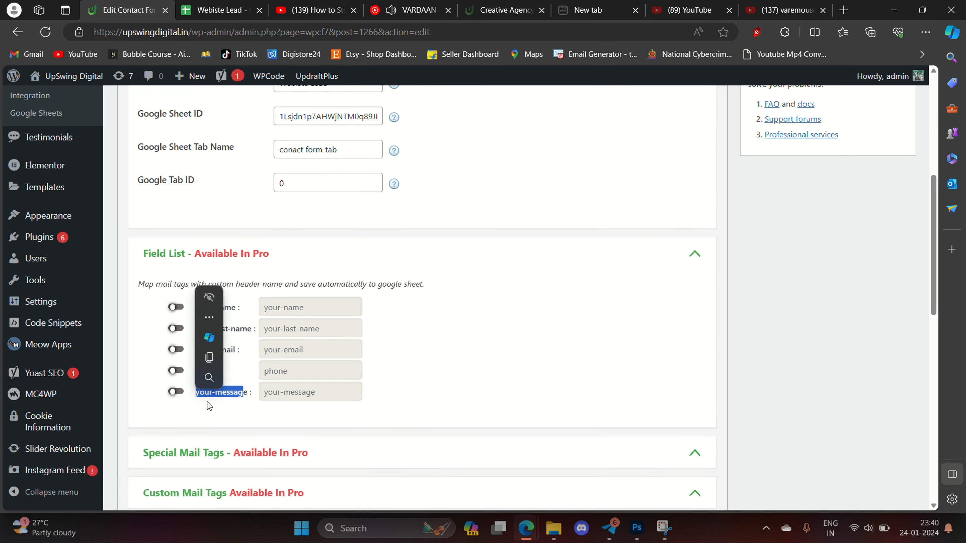
mouse_move(248, 394)
mouse_down()
mouse_move(154, 396)
mouse_move(237, 406)
mouse_up()
click(197, 397)
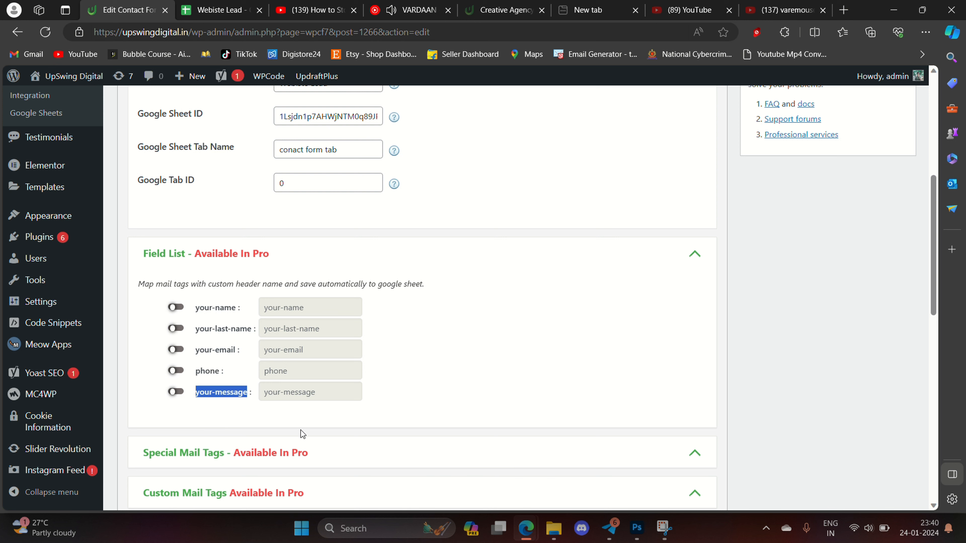
click(221, 10)
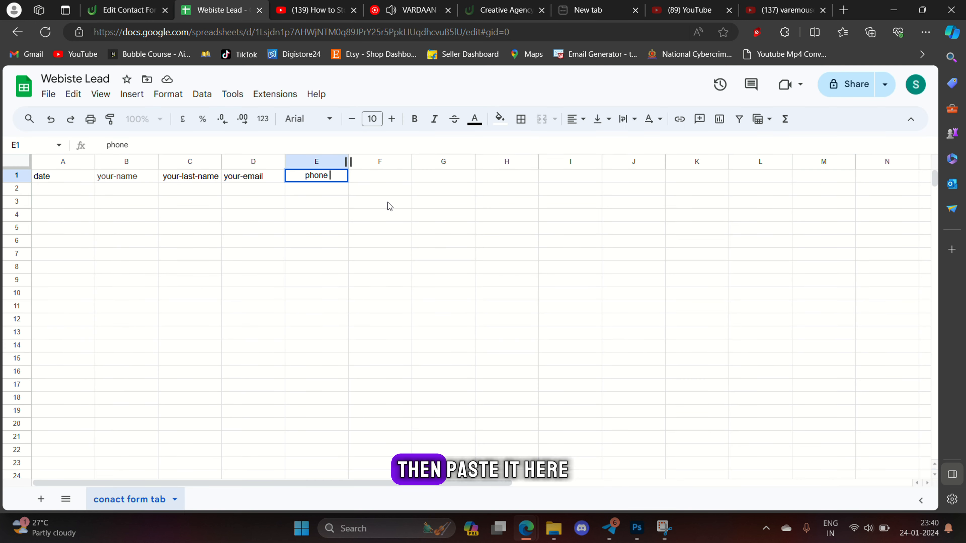
click(374, 179)
key(ctrl+v)
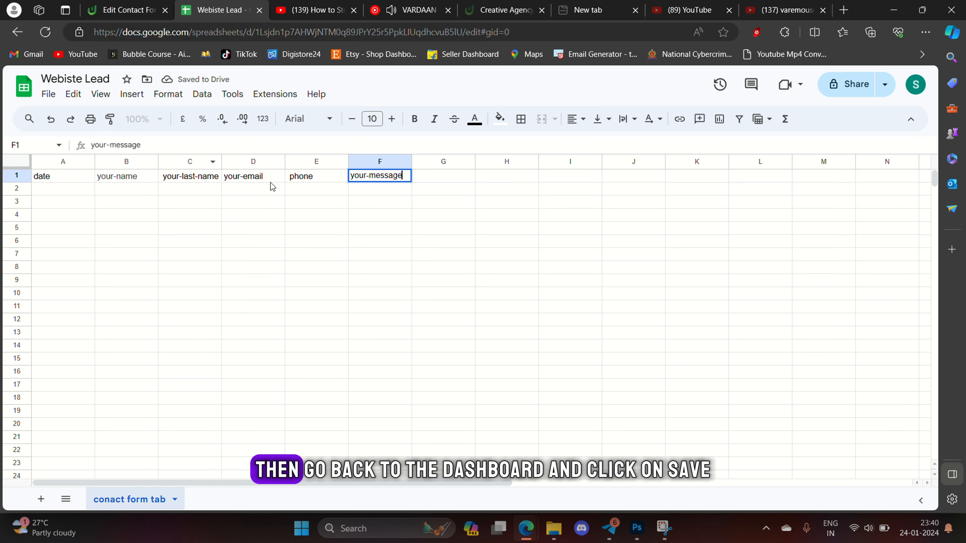
- Save the contact form's Google Sheets settings in WordPress
click(125, 10)
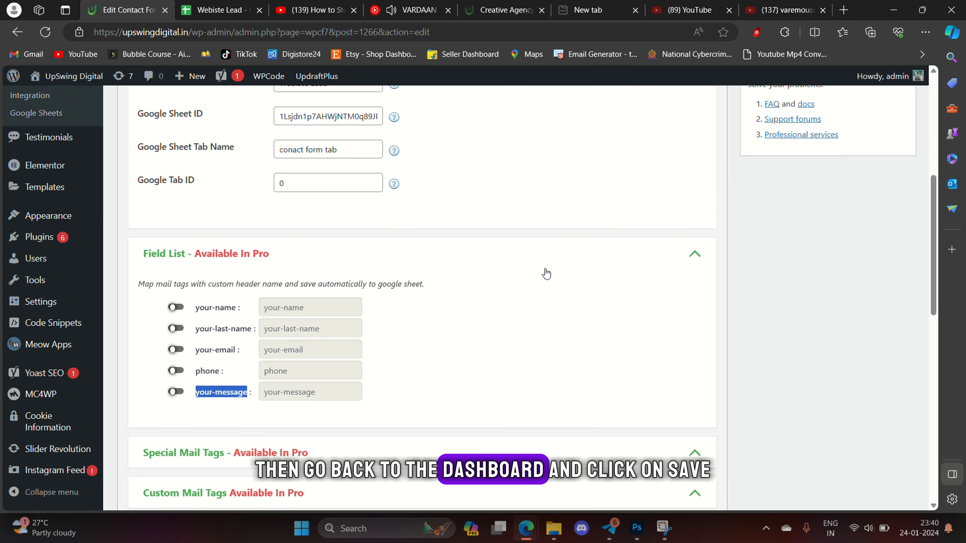
scroll(547, 273, up, 4)
scroll(546, 273, up, 3)
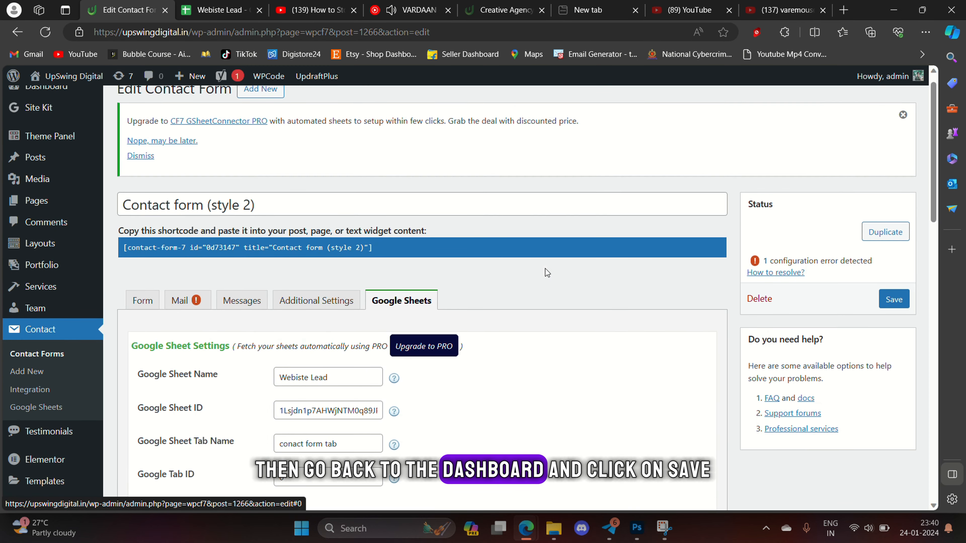
click(895, 299)
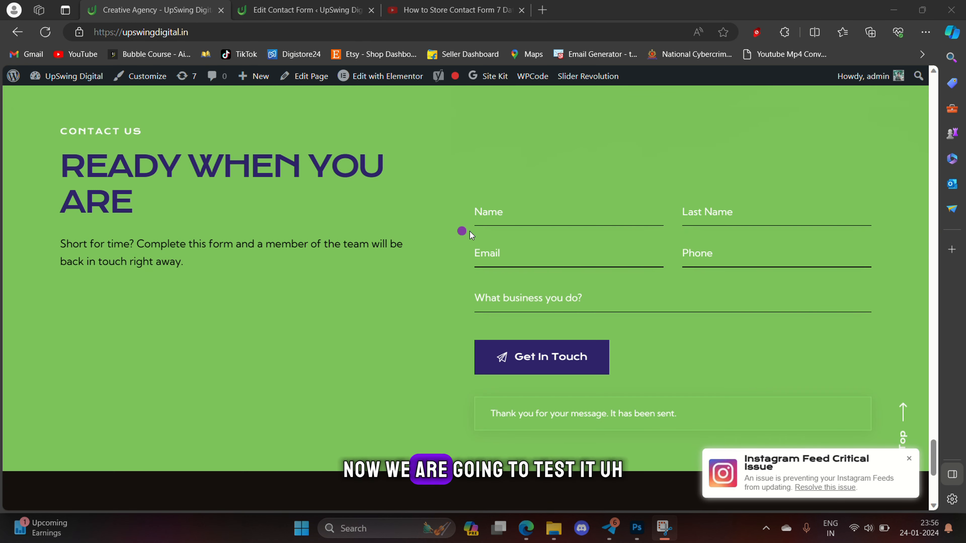
- Submit a test enquiry with the contact's name, last name, email, phone and business 'clothing'
click(520, 207)
text(a)
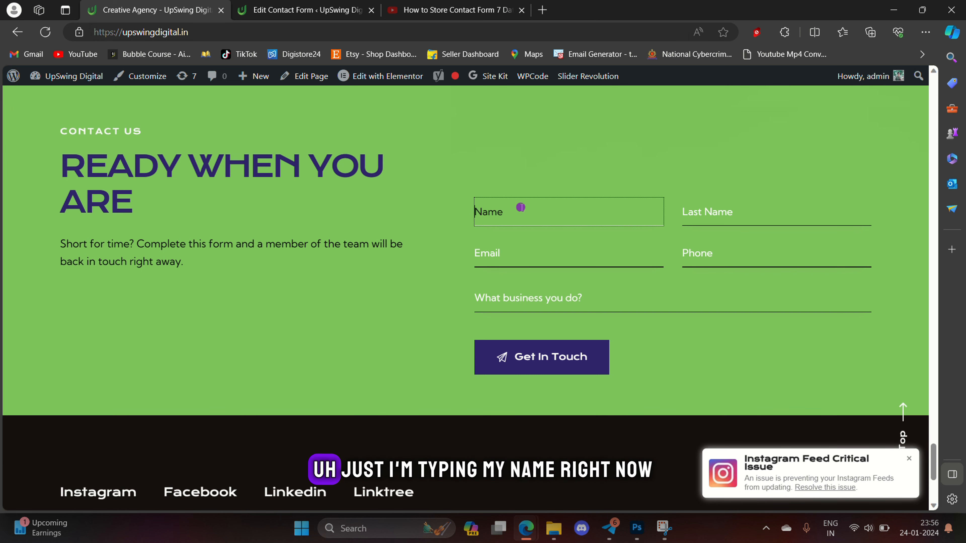
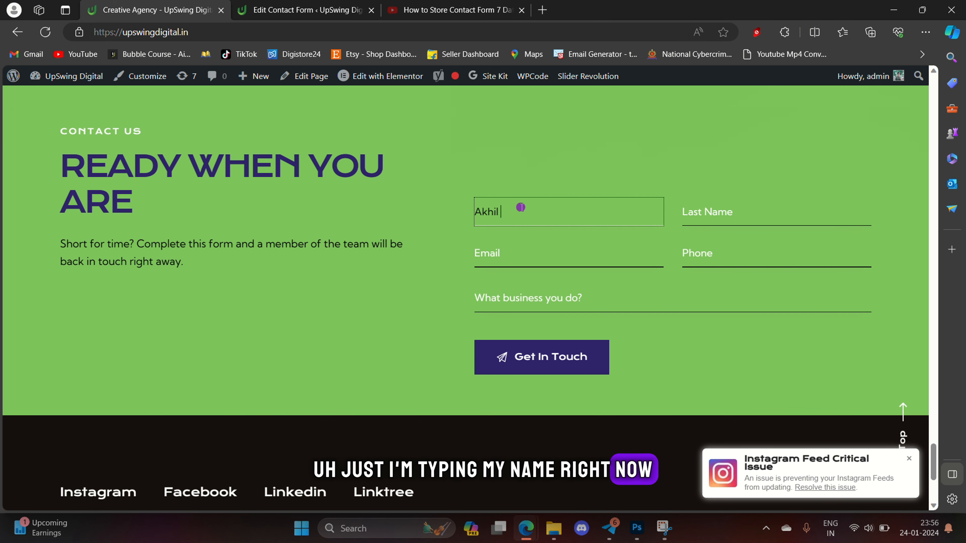
key(Tab)
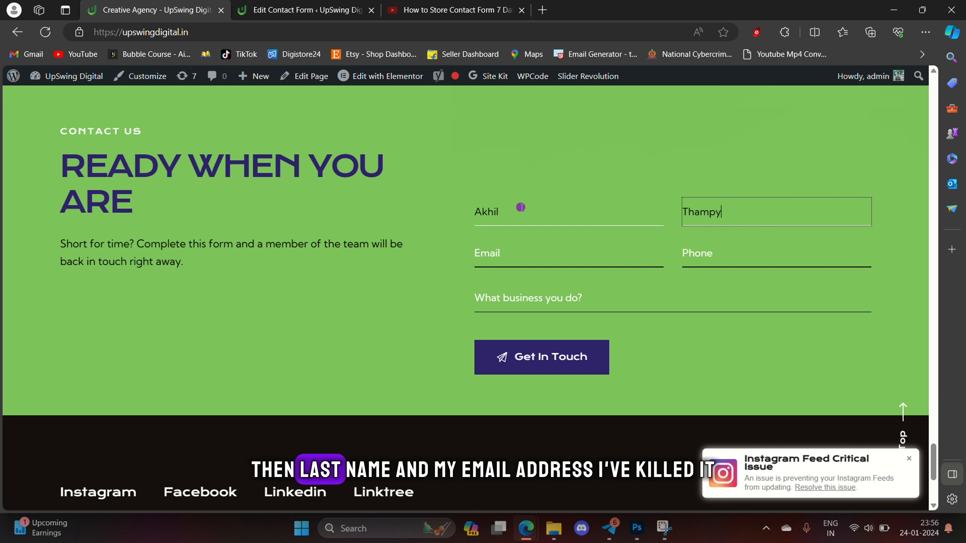
key(Tab)
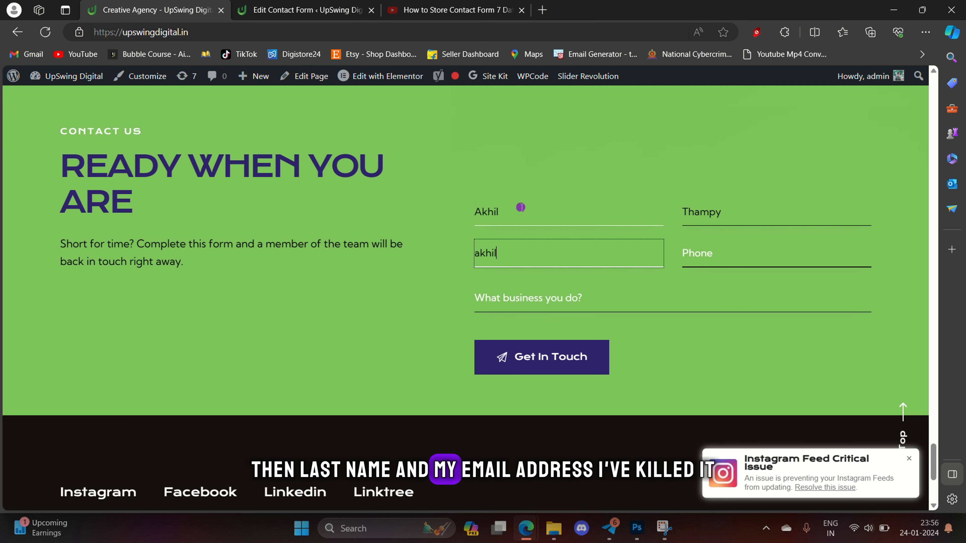
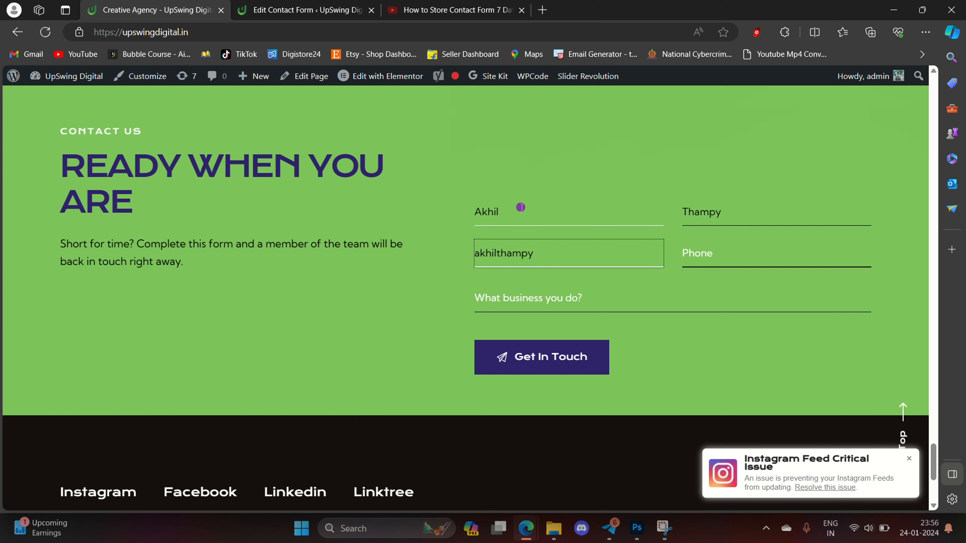
key(Tab)
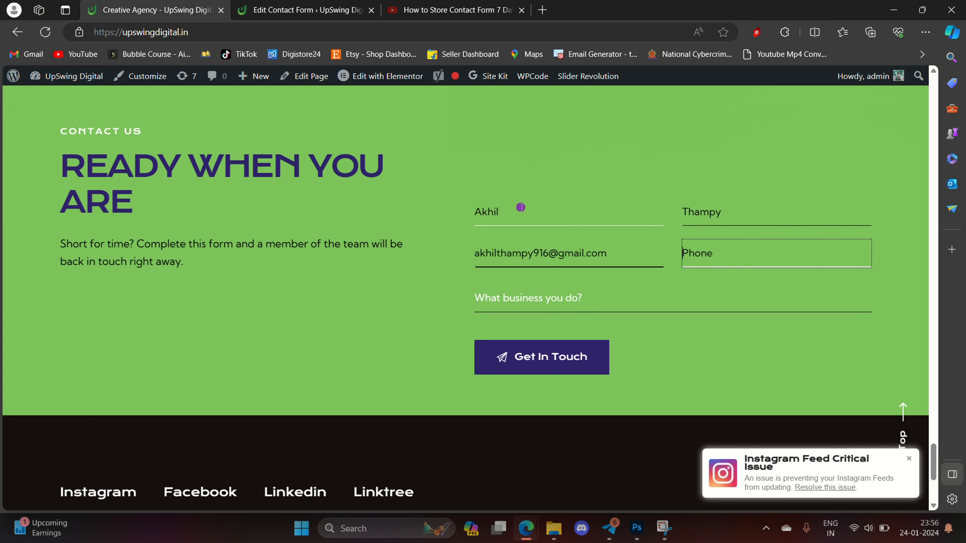
click(546, 303)
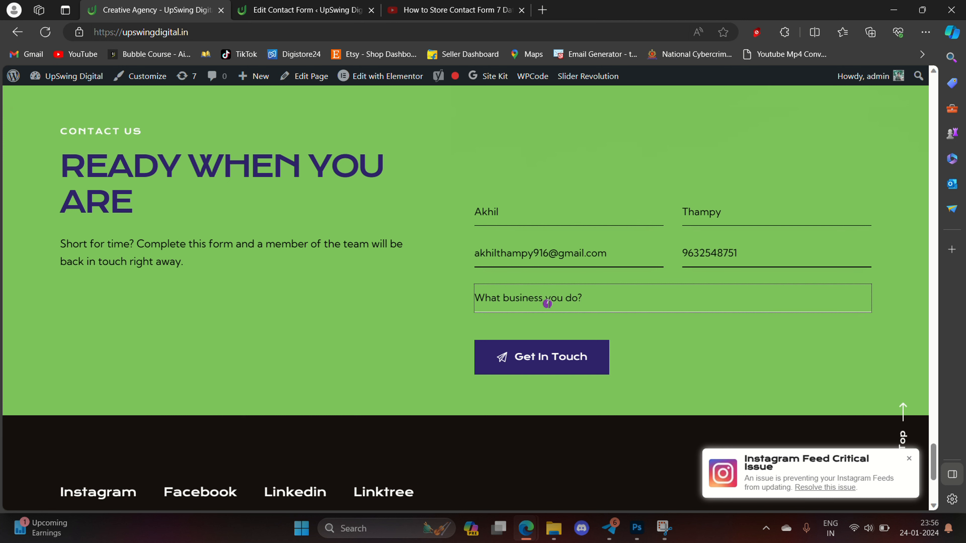
text(clothing)
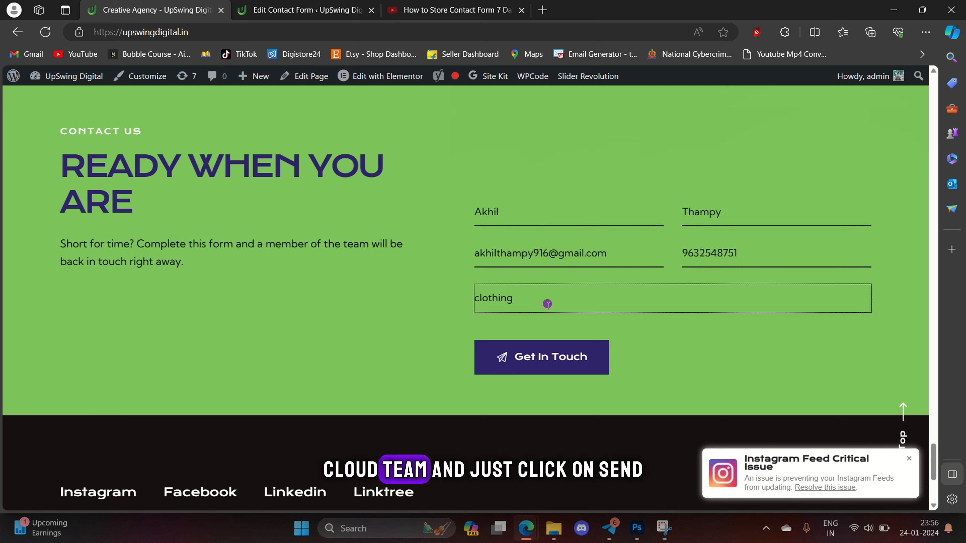
click(553, 360)
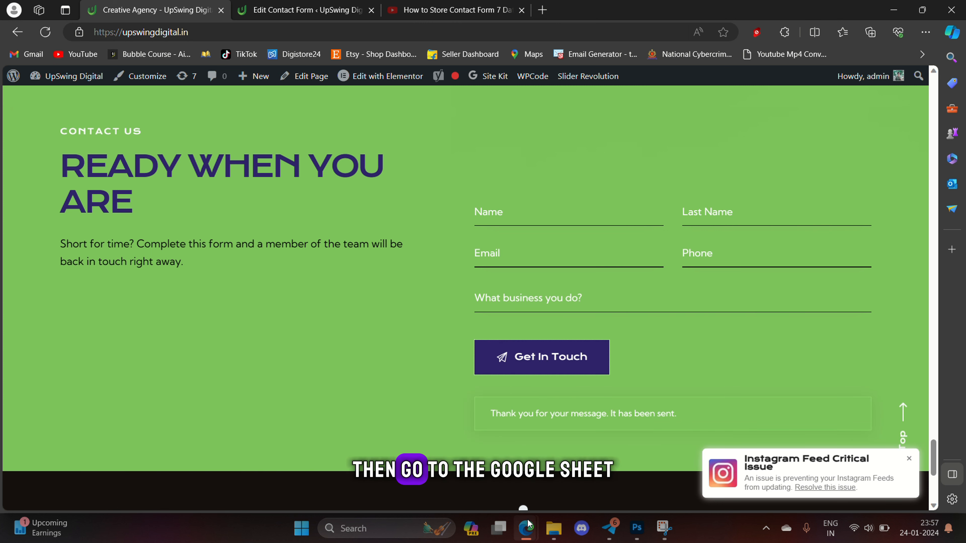
- Switch to the Webiste Lead sheet and select row 2 A2:F2 to check the submission
mouse_move(526, 528)
click(588, 459)
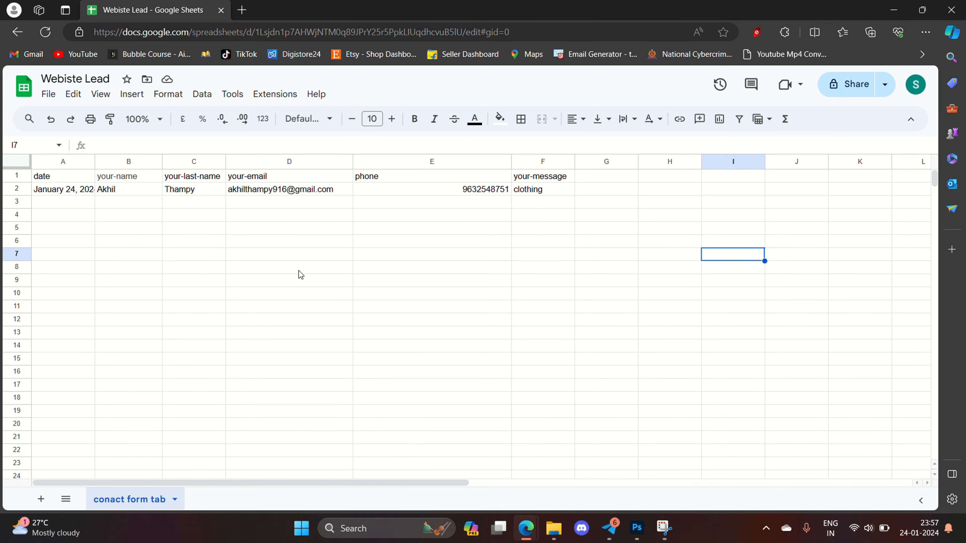
drag(546, 197, 23, 193)
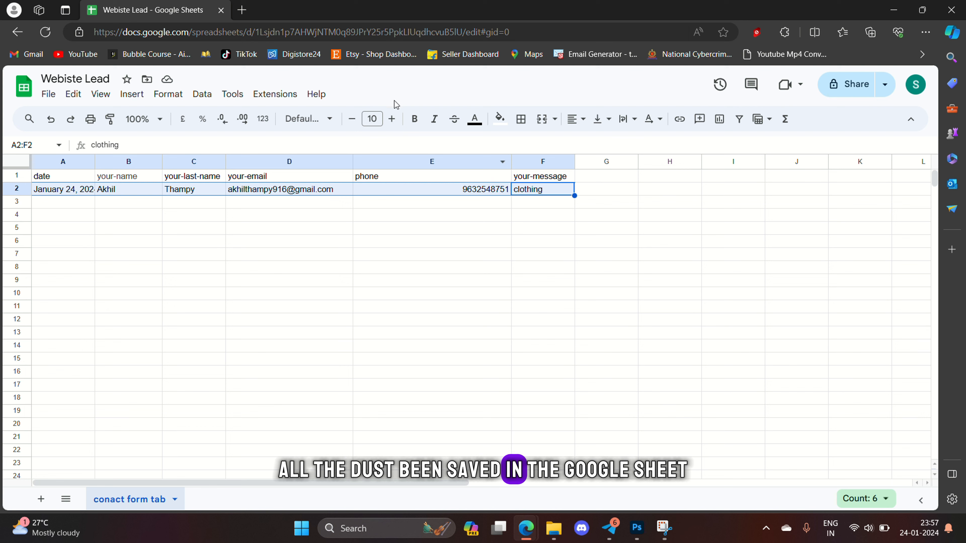